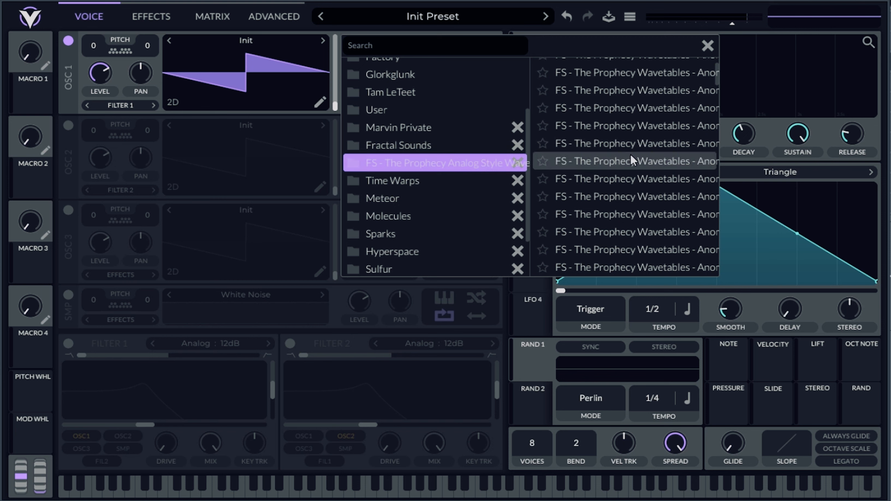
Load an Anomaly wavetable from the Prophecy Analog Style Wavetables folder into oscillator 1 and close the browser.
scroll(637, 158, "down", 3)
left_click(636, 153)
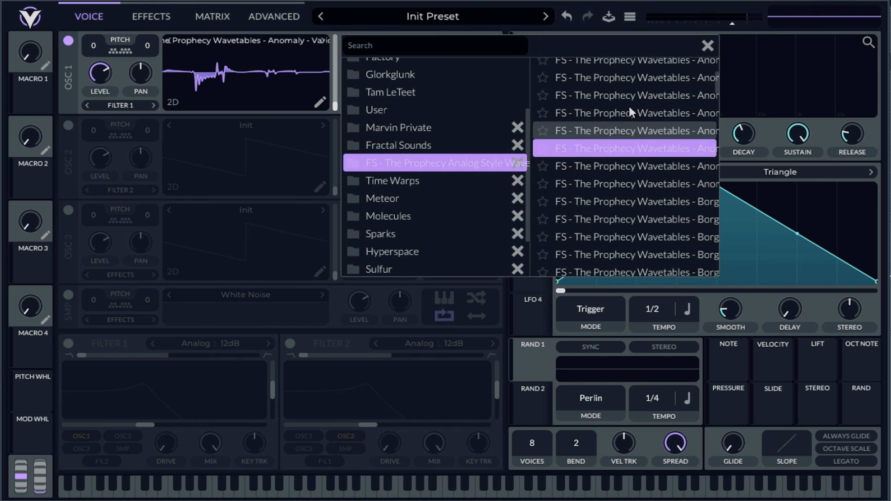
scroll(629, 108, "up", 2)
left_click(630, 107)
scroll(642, 131, "up", 2)
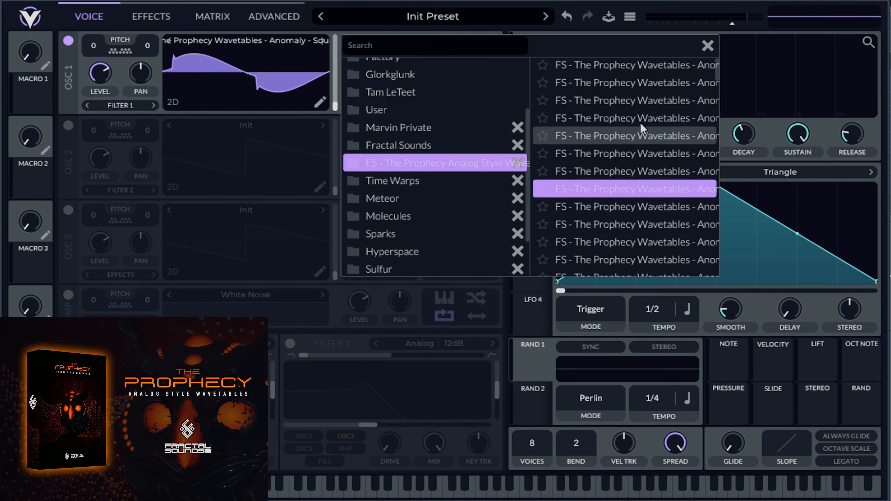
left_click(638, 101)
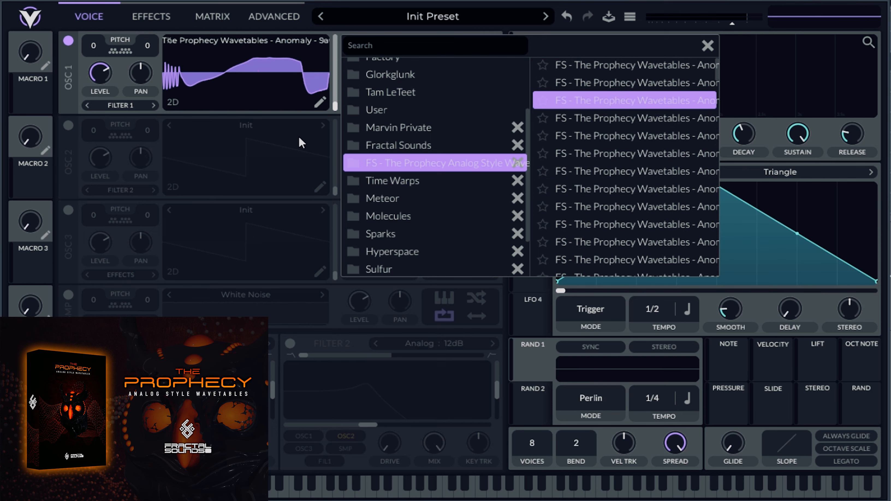
left_click(707, 46)
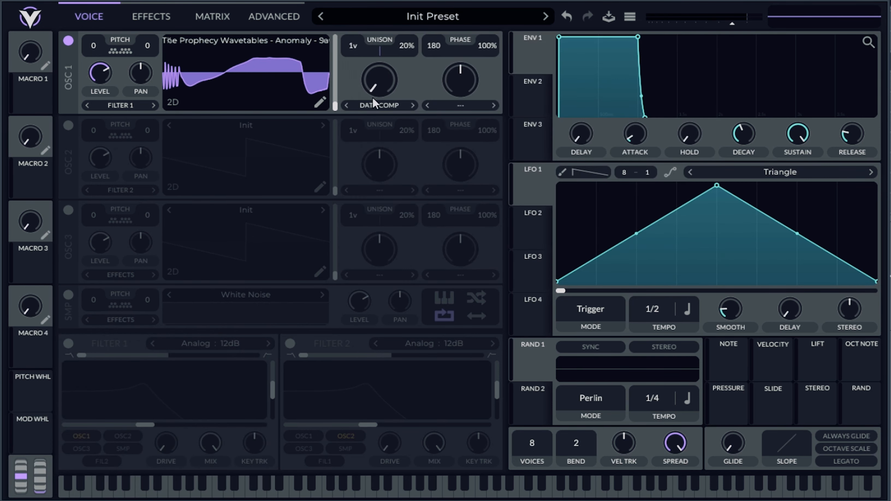
Sweep oscillator 1's Data Compress spectral morph amount from zero to maximum and back to about the middle.
left_click_drag(360, 79, 379, 112)
left_click_drag(386, 90, 358, 91)
mouse_move(380, 92)
left_mouse_down()
mouse_move(365, 1)
mouse_move(352, 21)
mouse_move(360, 0)
mouse_move(392, 93)
left_mouse_up()
left_click_drag(378, 83, 404, 24)
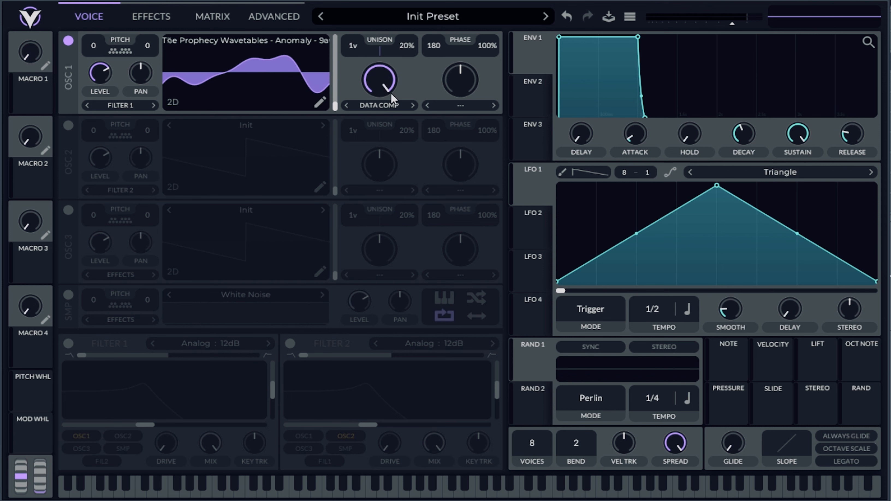
mouse_move(375, 75)
left_mouse_down()
mouse_move(363, 116)
mouse_move(369, 74)
left_mouse_up()
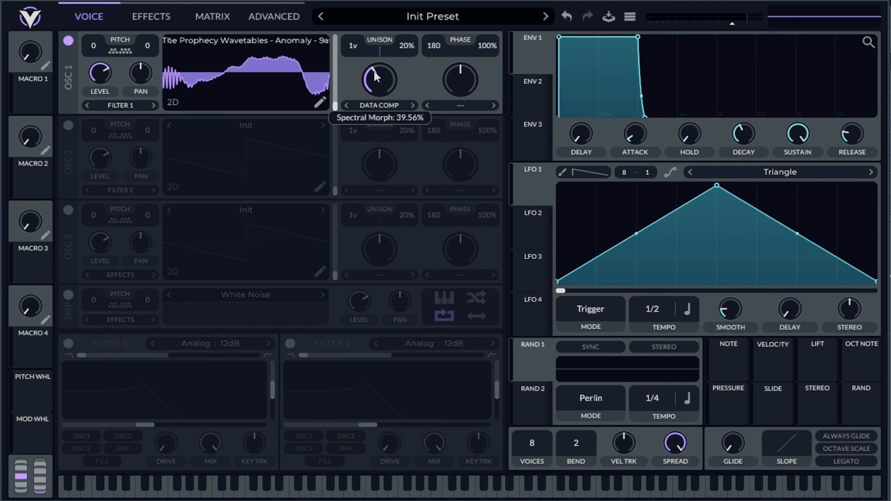
left_click_drag(374, 71, 364, 113)
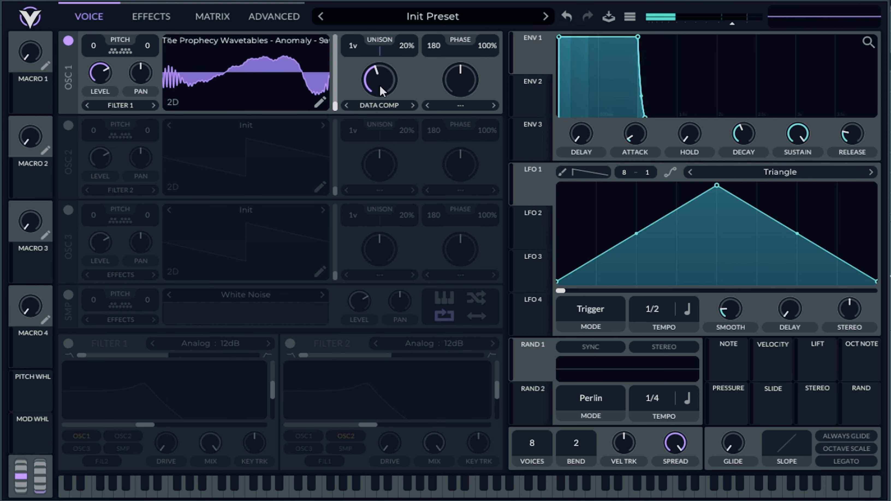
mouse_move(376, 85)
left_mouse_down()
mouse_move(357, 94)
mouse_move(362, 82)
mouse_move(380, 84)
left_mouse_up()
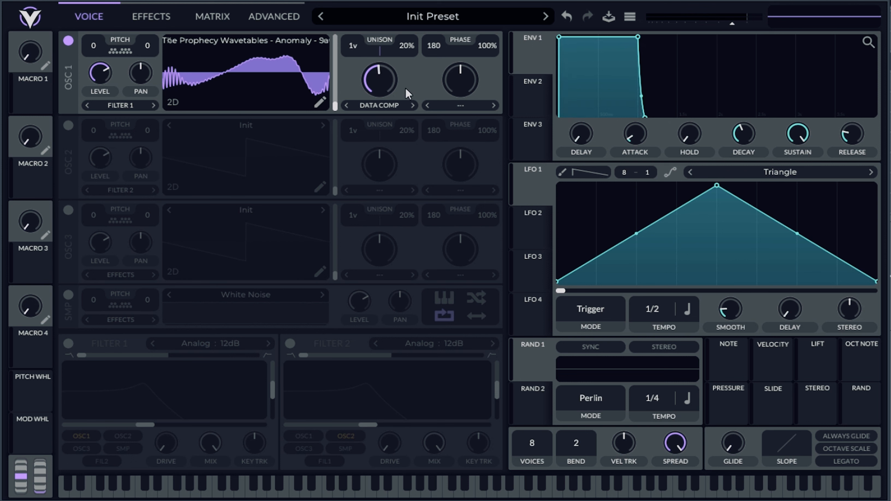
Switch oscillator 1's spectral morph to Random Amplitudes and turn its amount down to zero.
left_click(380, 106)
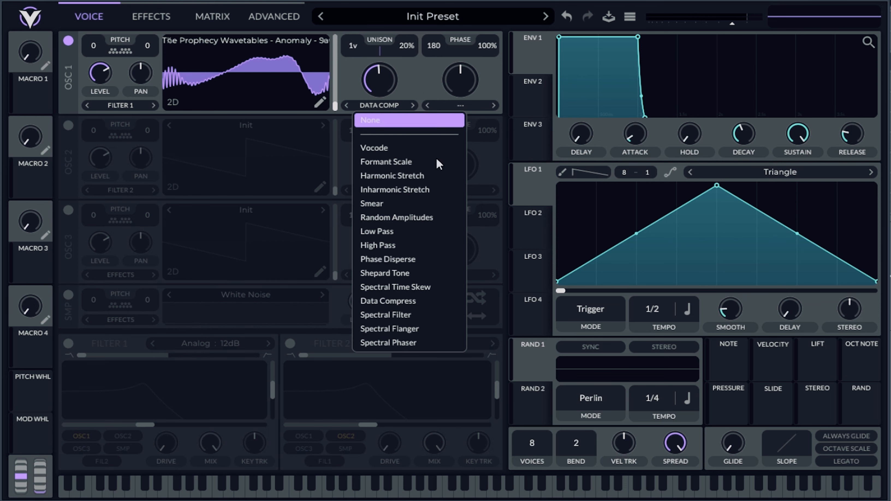
left_click(420, 220)
left_click_drag(379, 85, 379, 130)
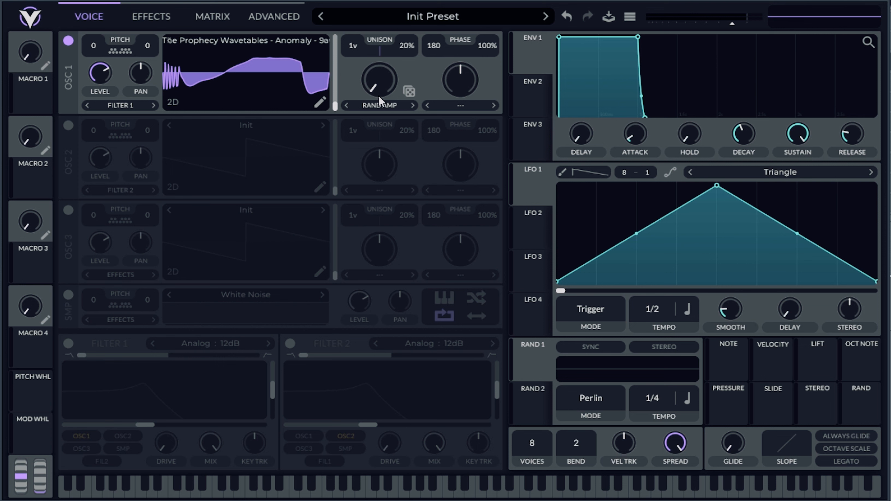
Re-roll the Random Amplitudes pattern of oscillator 1 several times at a low morph amount.
left_click(409, 91)
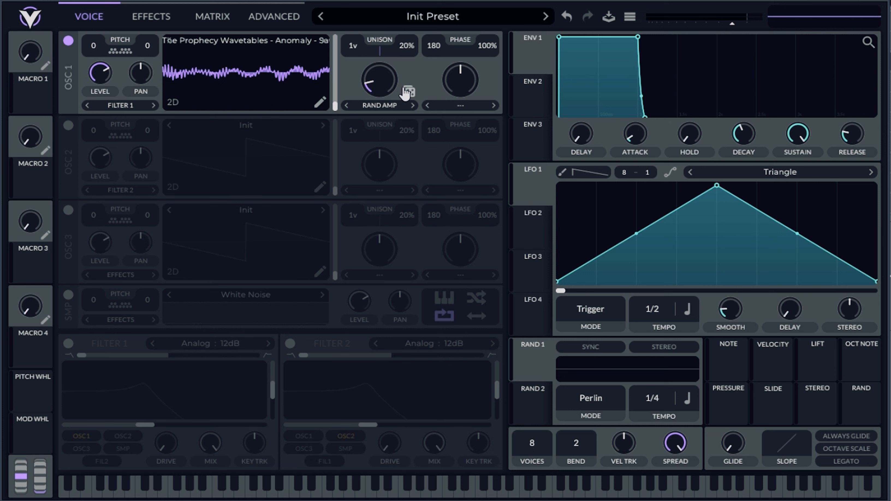
left_click(409, 92)
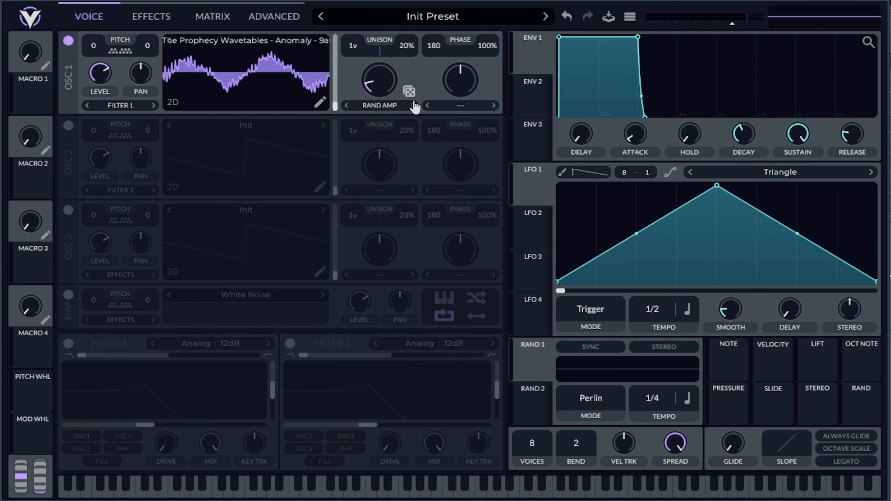
left_click(410, 92)
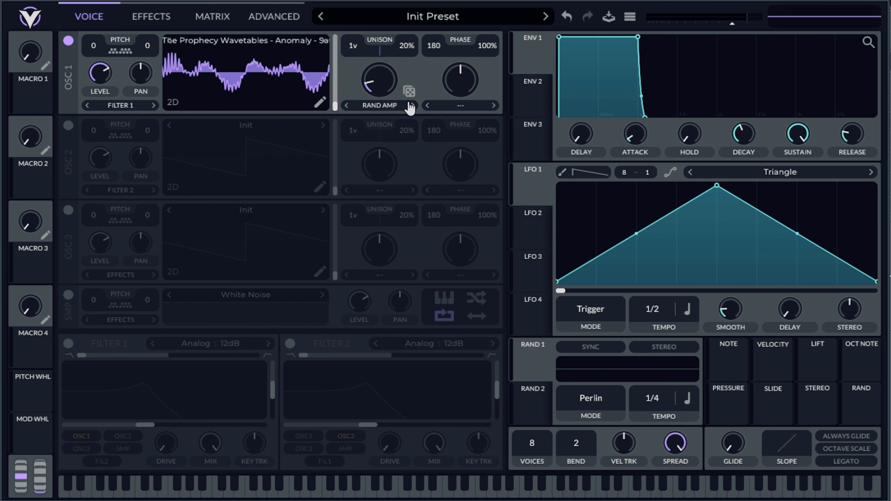
left_click(409, 93)
left_click(409, 94)
left_click(409, 94)
left_click(409, 94)
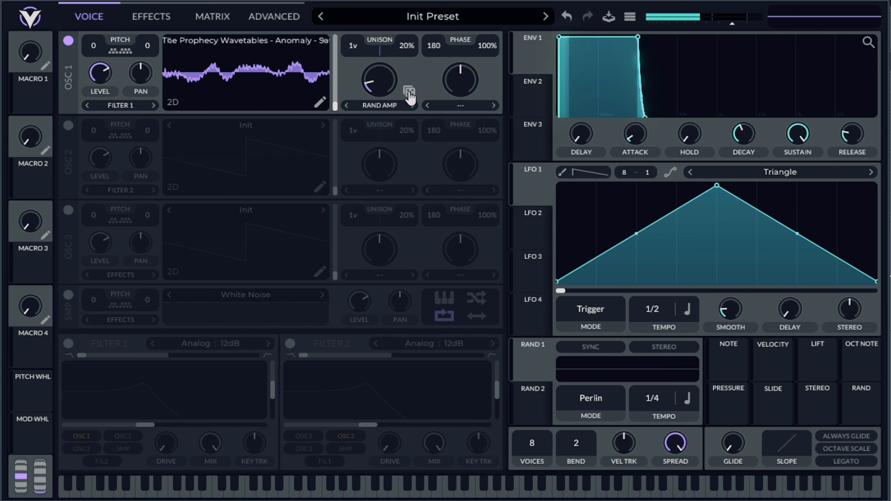
left_click(409, 94)
Switch oscillator 1's spectral morph to Spectral Filter and turn its amount down to zero.
left_click(390, 106)
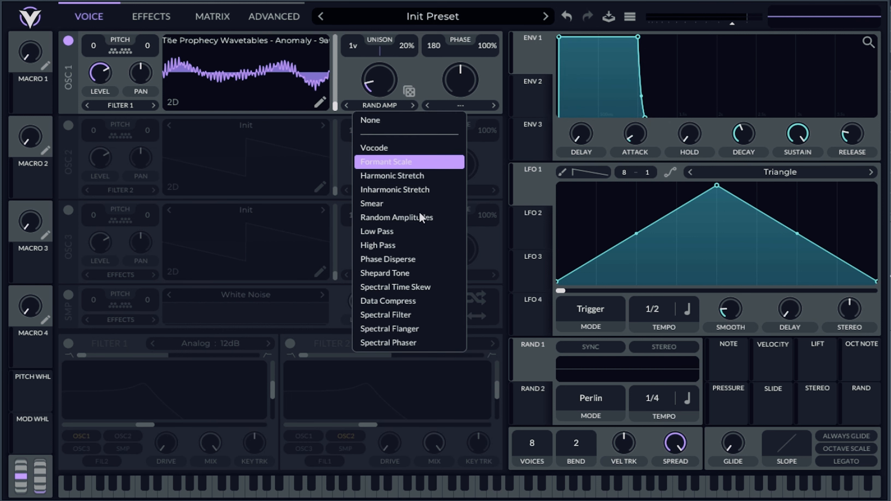
left_click(425, 316)
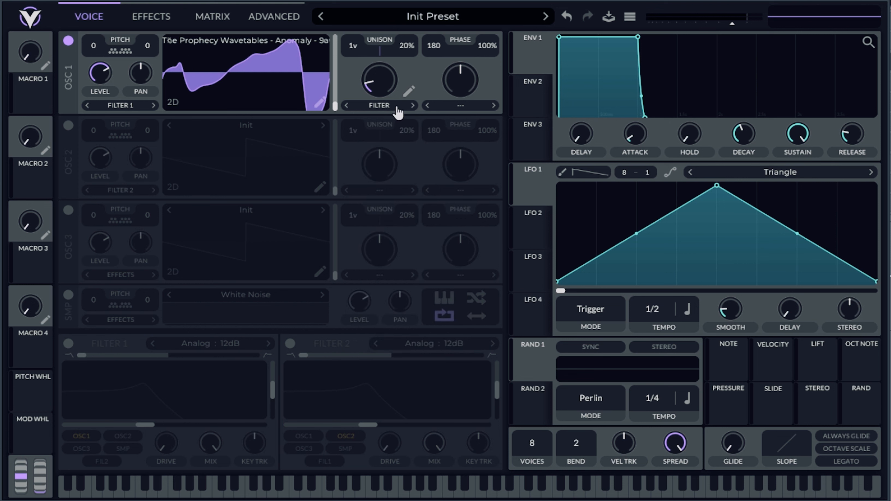
left_click_drag(385, 98, 387, 112)
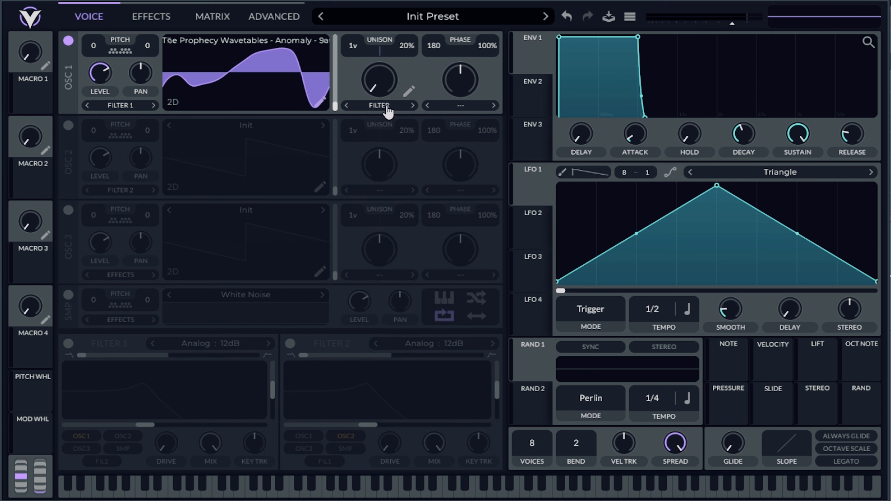
left_click(371, 109)
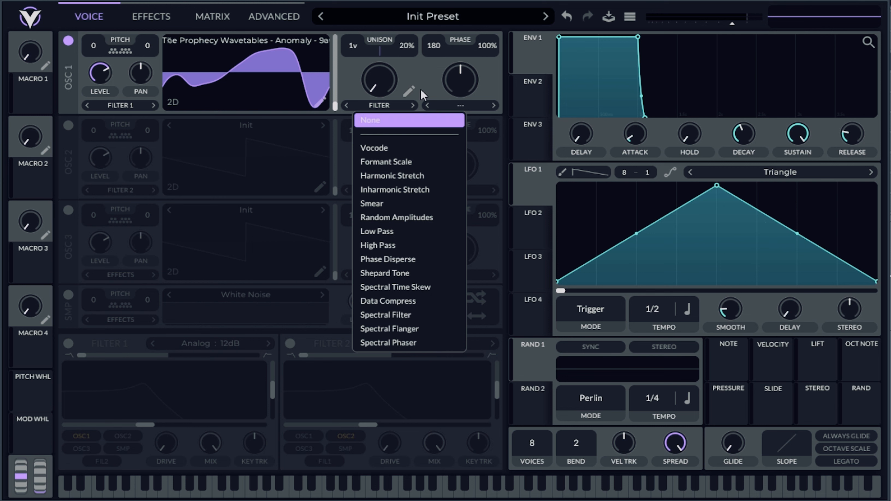
left_click(418, 81)
Open the Spectral Filter's curve editor for oscillator 1 and initialize the curve.
left_click(409, 91)
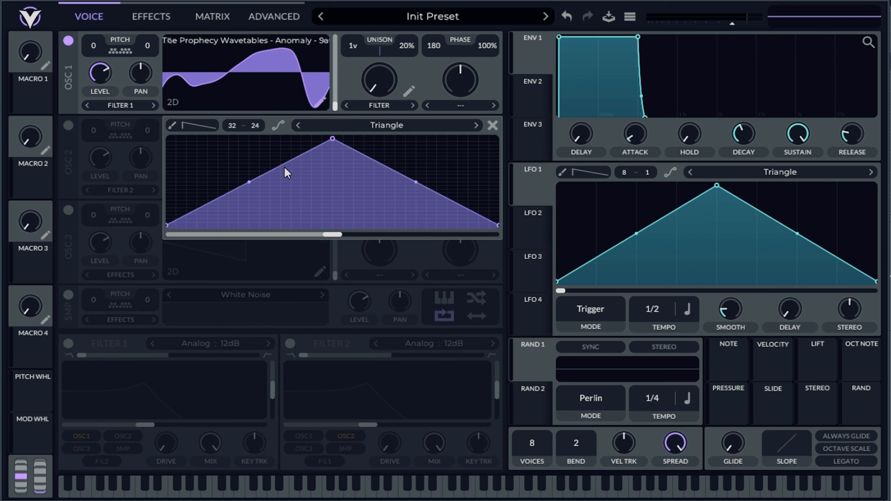
right_click(302, 180)
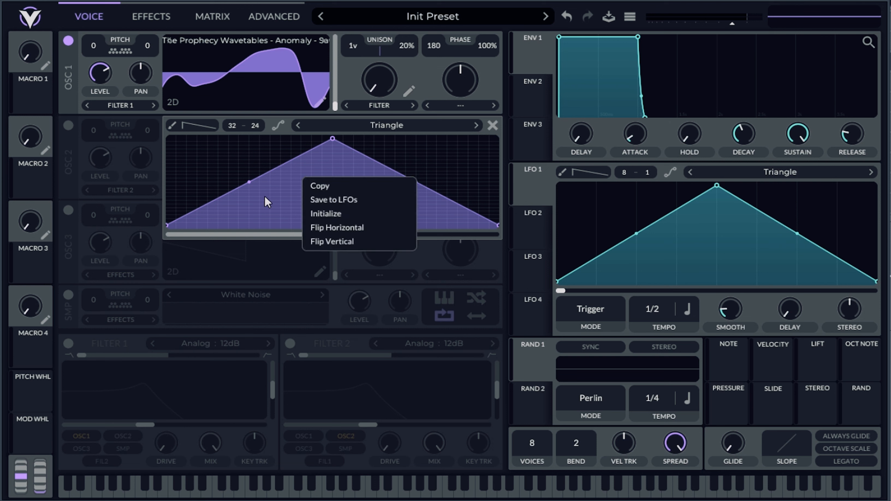
left_click(339, 213)
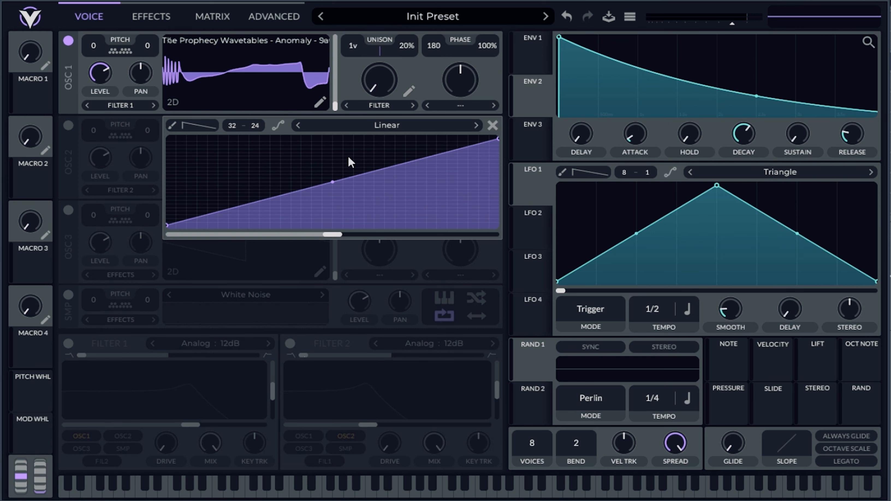
left_click(379, 105)
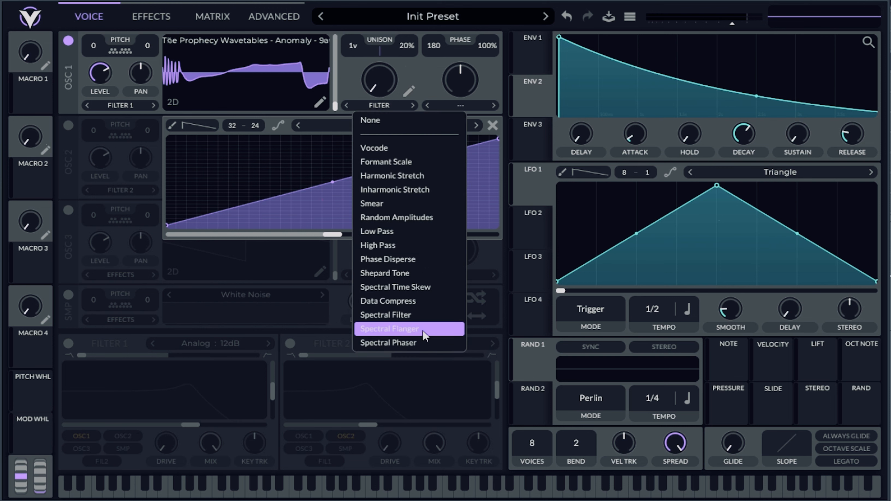
left_click(263, 119)
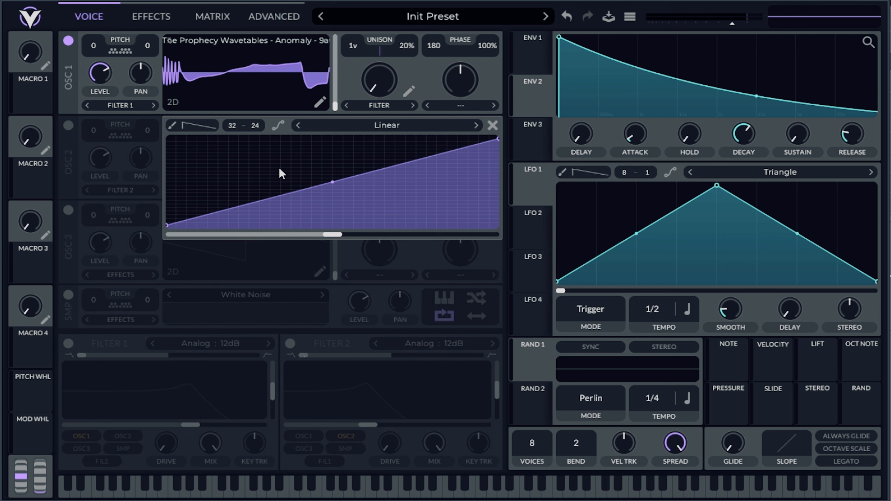
double_click(270, 201)
left_click_drag(270, 201, 259, 172)
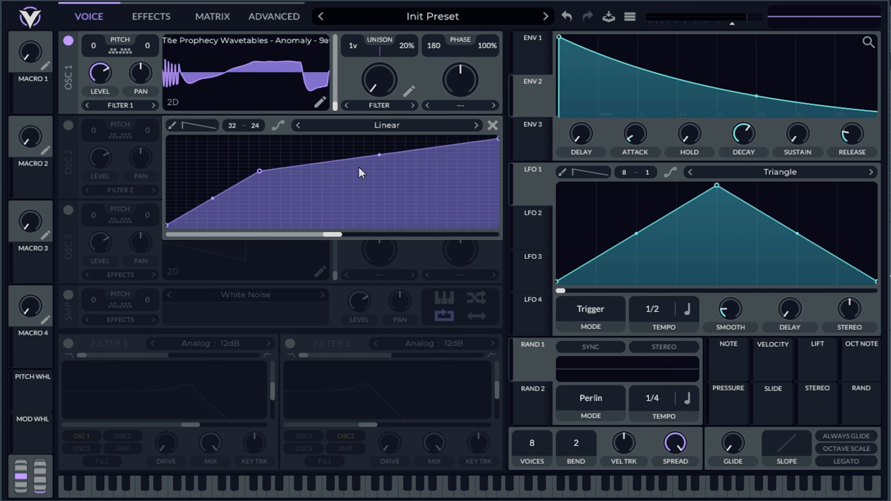
double_click(259, 171)
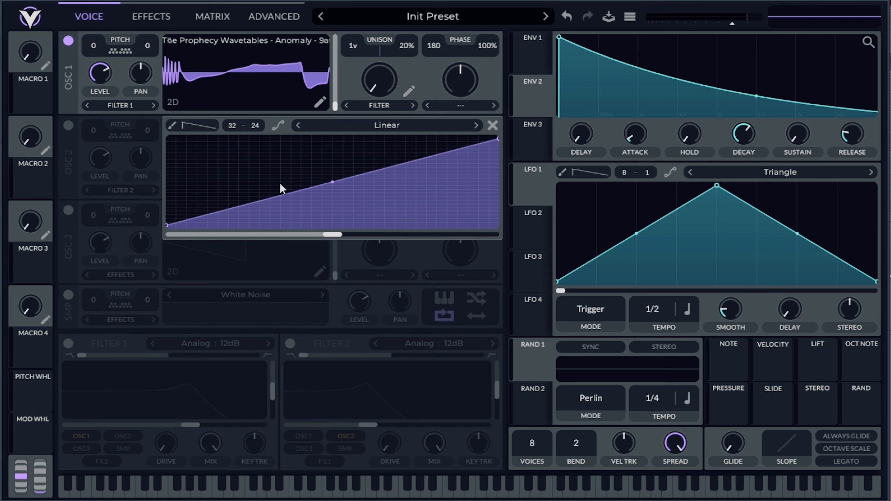
Add a point to the Spectral Filter curve and place it at full height, slightly over a third along.
double_click(255, 204)
left_click_drag(256, 204, 186, 146)
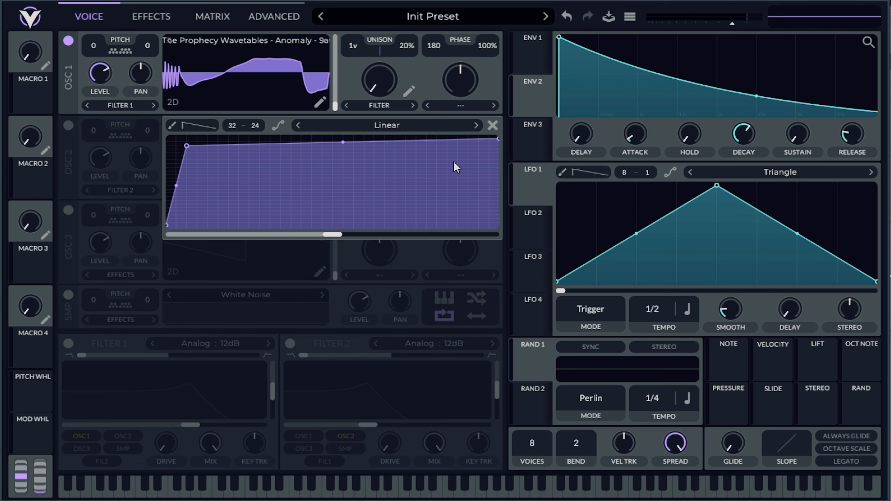
left_click_drag(182, 146, 292, 134)
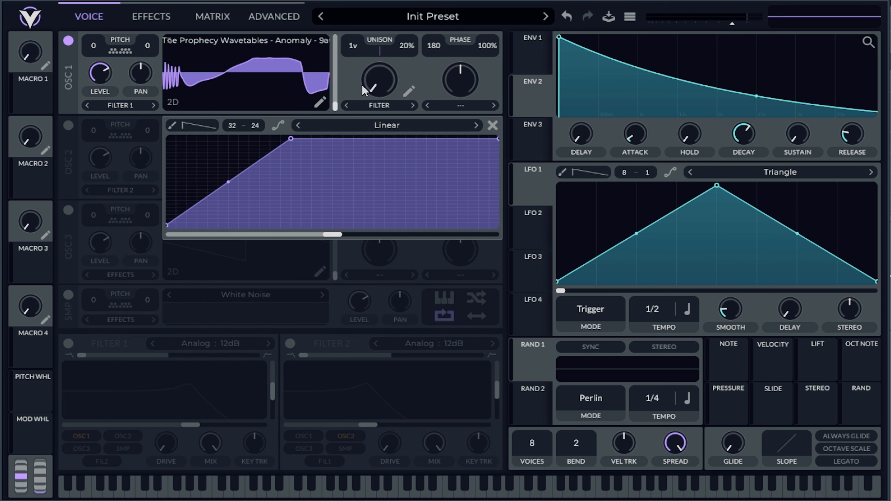
Test the Spectral Filter amount, then add a second curve point just after the peak to form a dip.
left_click_drag(384, 83, 380, 182)
left_click_drag(351, 163, 332, 211)
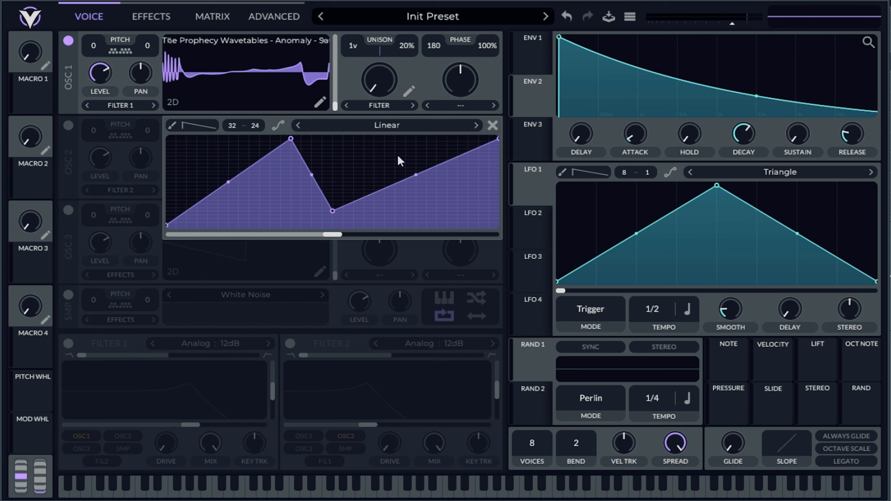
left_click_drag(332, 209, 308, 152)
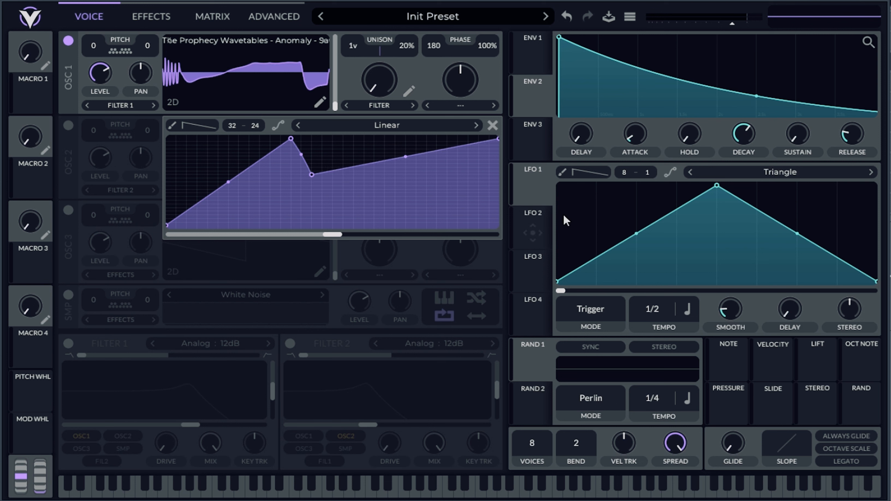
Assign LFO 1 to oscillator 1's spectral morph amount and set the LFO tempo to 2/1.
left_click_drag(533, 190, 379, 79)
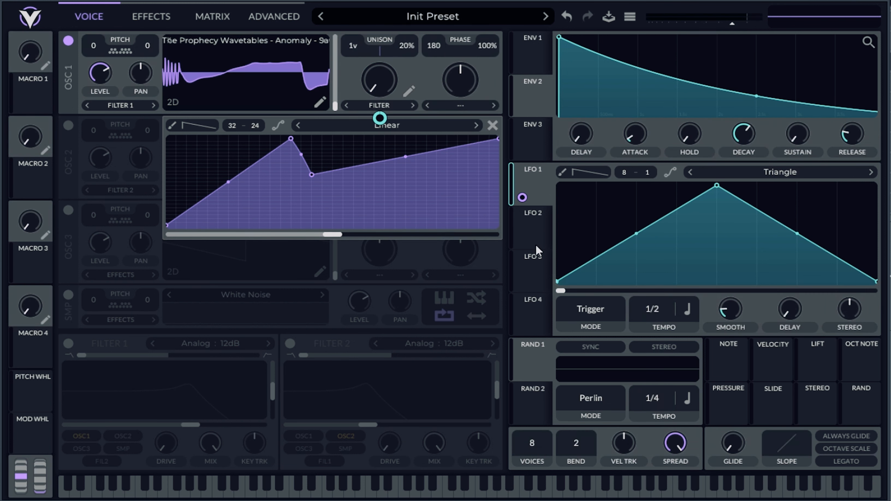
left_click_drag(644, 308, 653, 339)
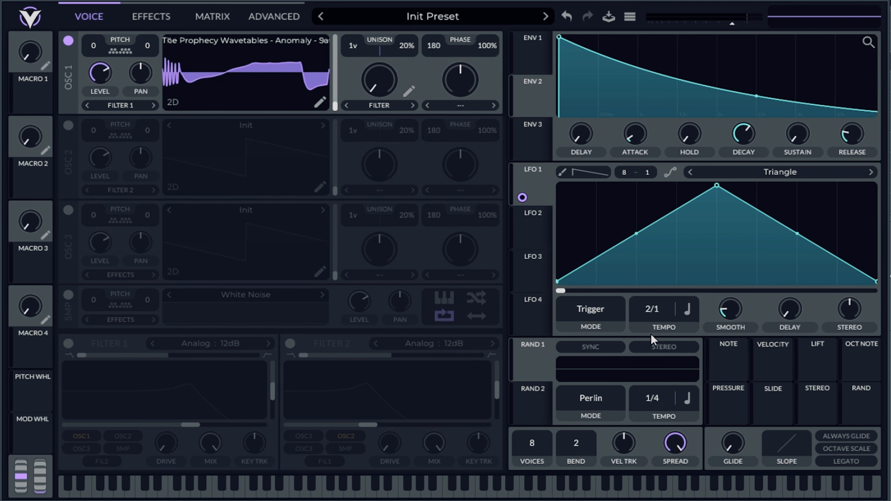
Move the filter curve's dip point directly beneath the peak near the floor, and add a third point just after it near full height.
left_click(408, 92)
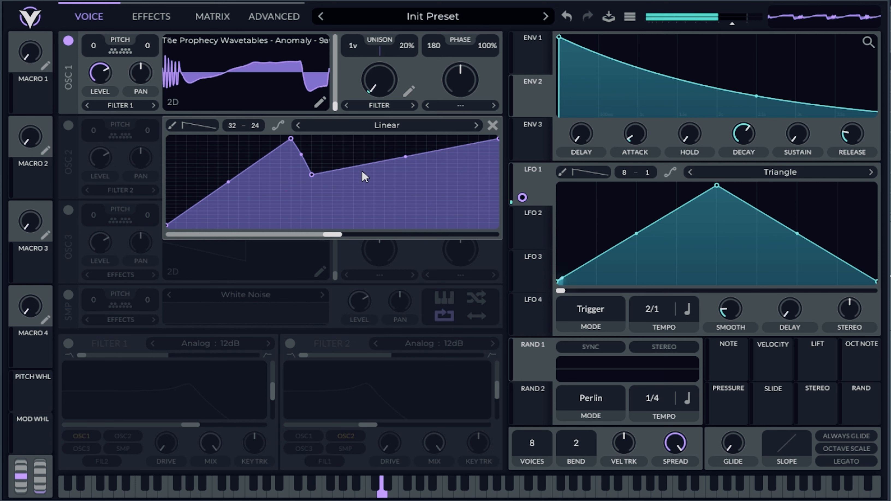
left_click_drag(312, 174, 358, 172)
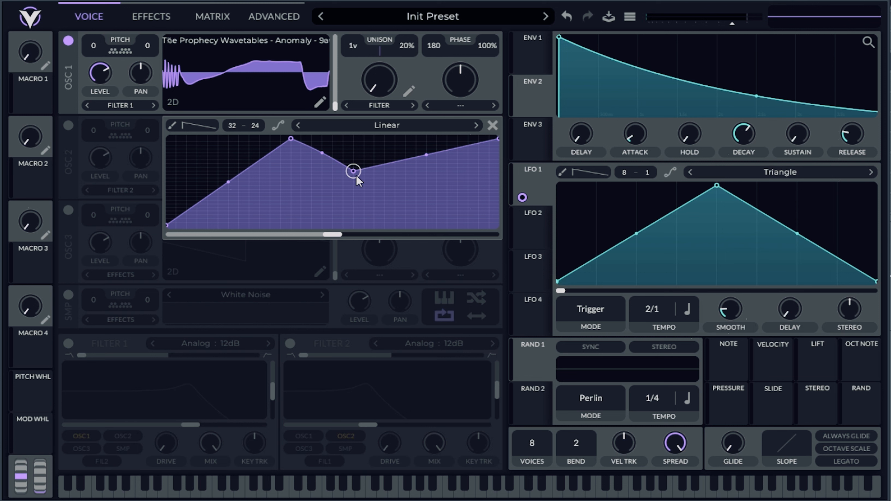
left_click_drag(357, 176, 273, 227)
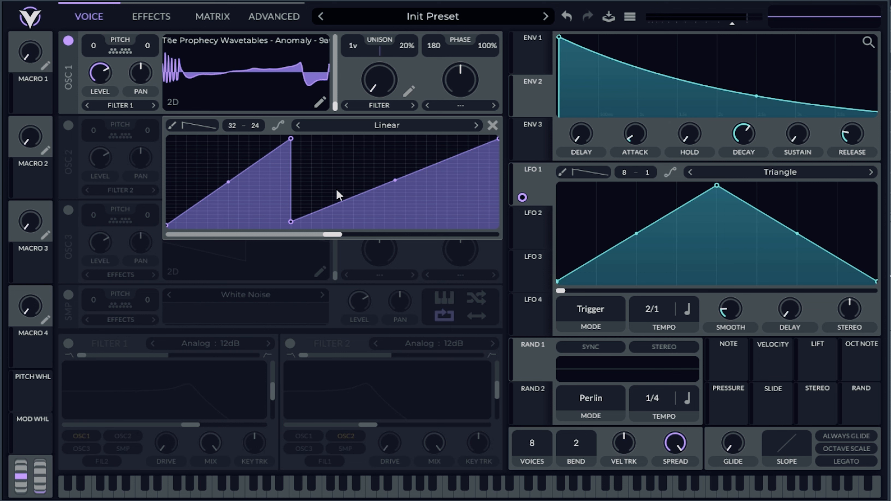
double_click(332, 168)
left_click_drag(331, 167, 325, 143)
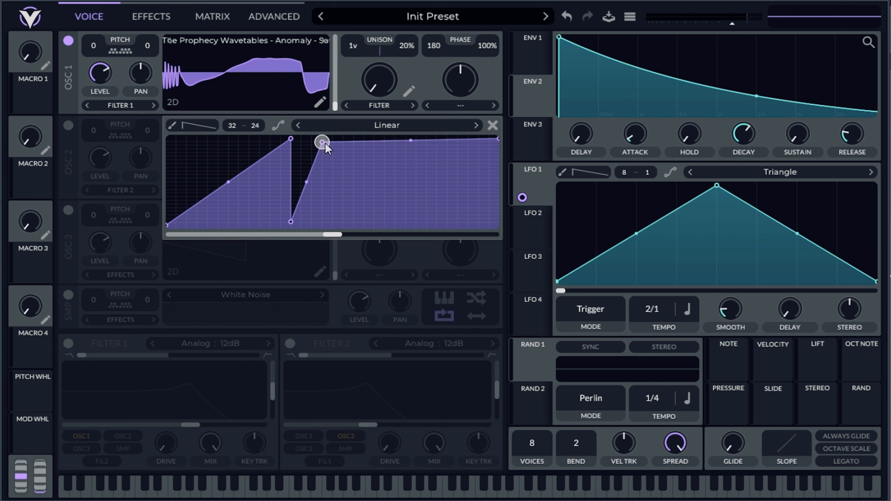
Add points after the third one on the Spectral Filter curve to form a dip, a second peak and another dip near the floor.
double_click(355, 165)
left_click_drag(355, 166, 343, 218)
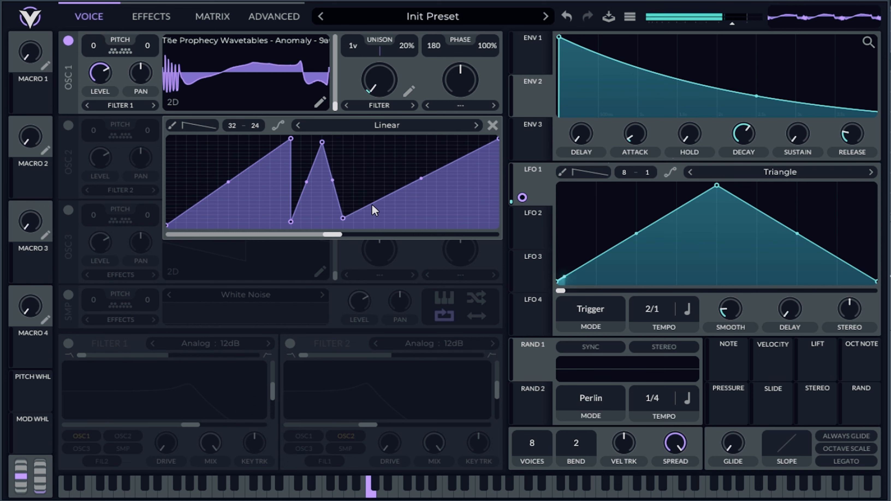
double_click(386, 166)
left_click_drag(386, 166, 374, 150)
double_click(393, 192)
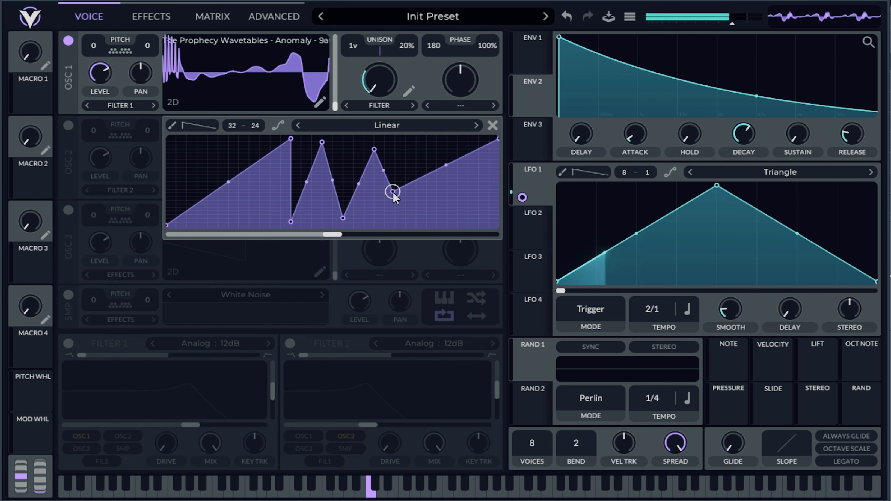
left_click_drag(393, 192, 396, 221)
Extend the Spectral Filter curve with a raised point beyond the last dip, remove the floor point beside it, and add a closing dip at the floor.
double_click(422, 219)
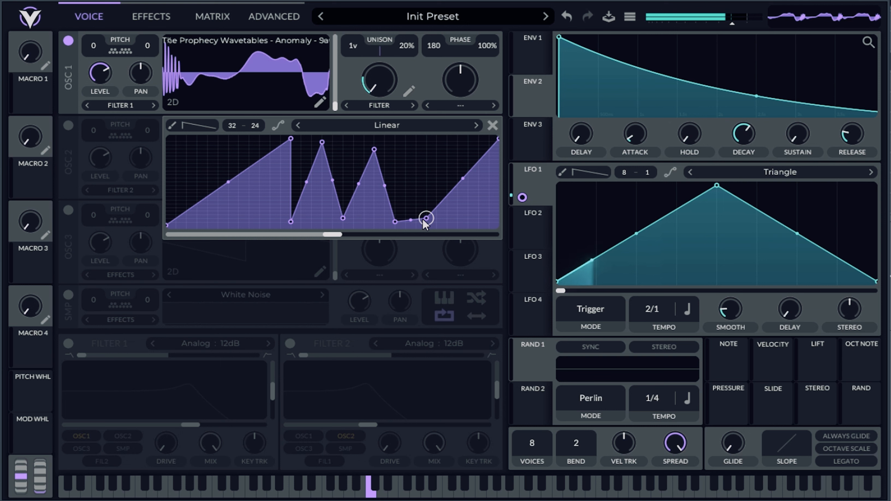
left_click_drag(380, 76, 407, 164)
double_click(430, 172)
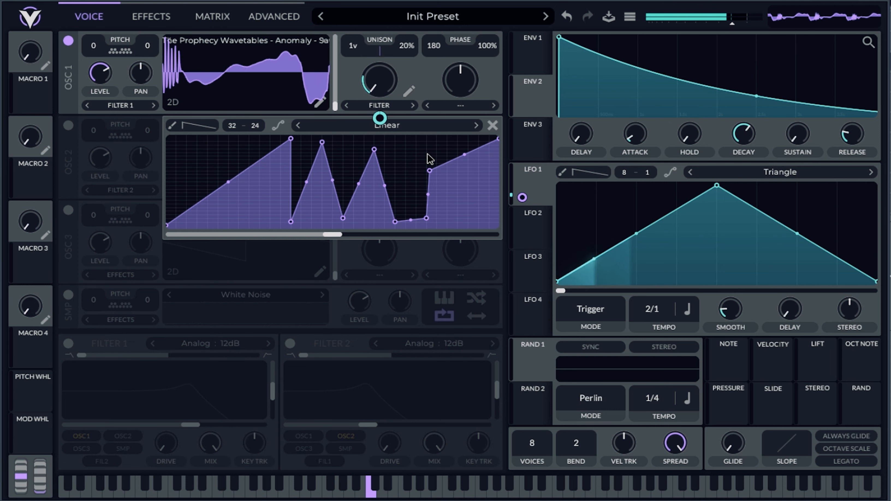
double_click(426, 219)
double_click(459, 173)
left_click_drag(459, 173, 458, 252)
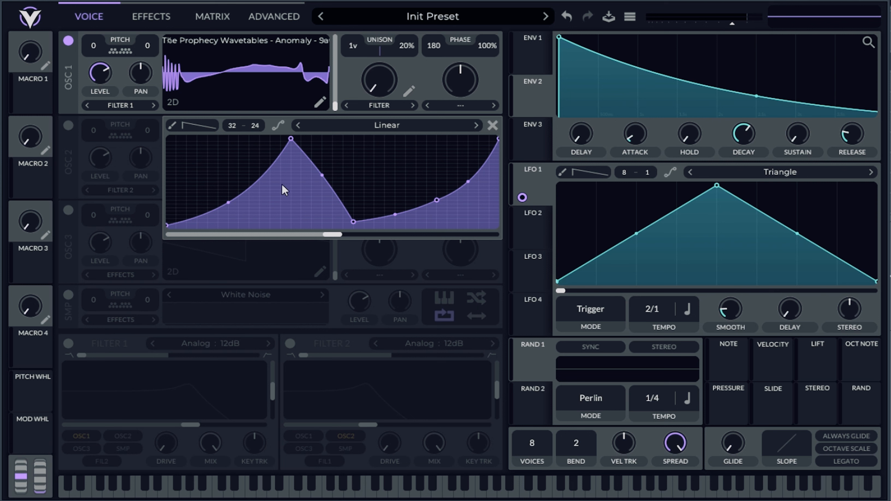
Shift the filter curve's first peak to about a third along, and raise the last inner point to form a second peak.
mouse_move(292, 139)
left_mouse_down()
mouse_move(239, 143)
mouse_move(301, 140)
left_mouse_up()
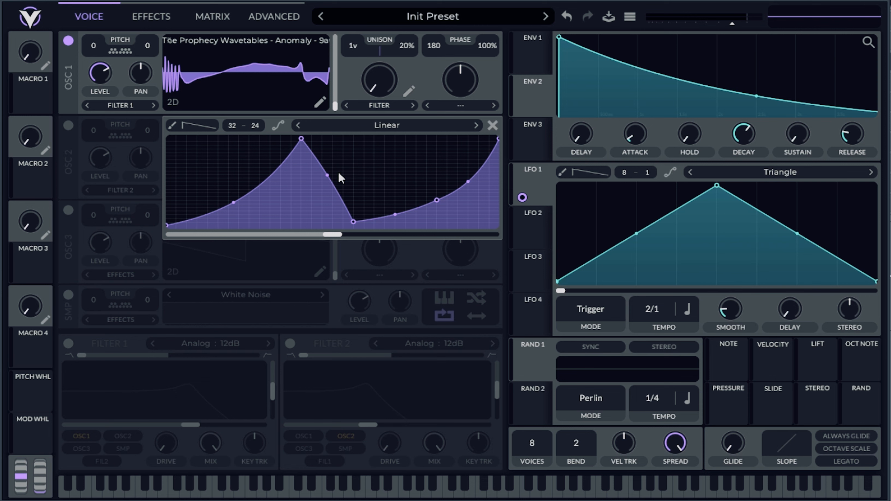
left_click_drag(301, 139, 280, 138)
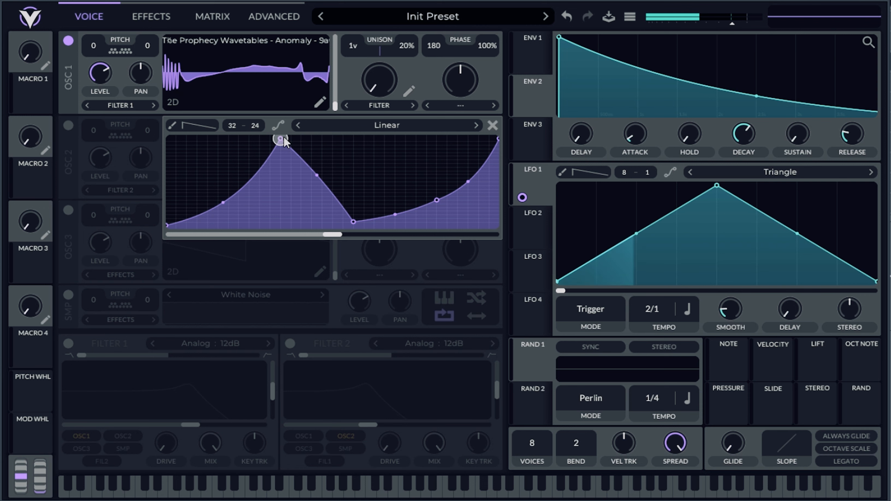
left_click_drag(437, 200, 436, 156)
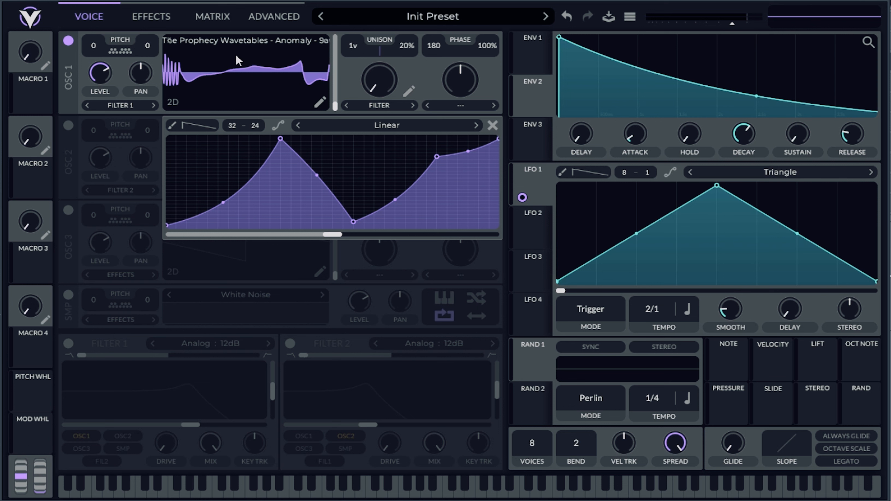
Try the curve's end point at the floor, raise it to just below the second peak, and straighten the slope after the first peak.
left_click_drag(498, 137, 496, 213)
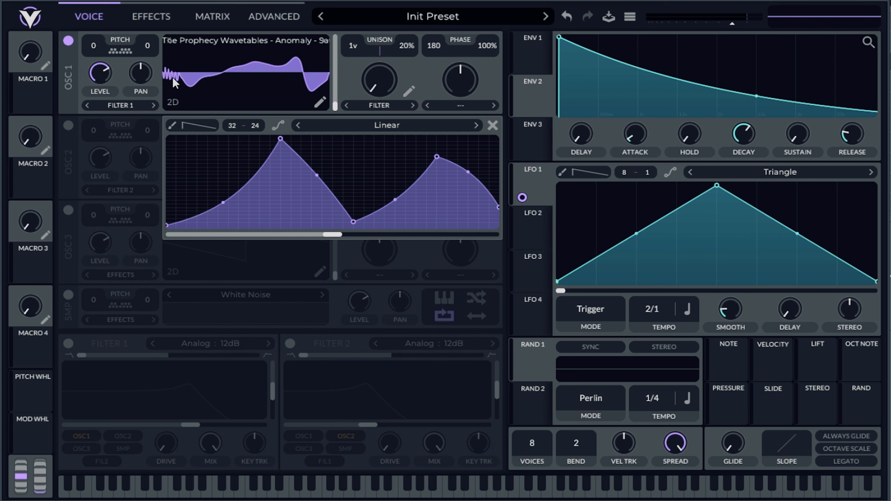
left_click_drag(498, 207, 481, 235)
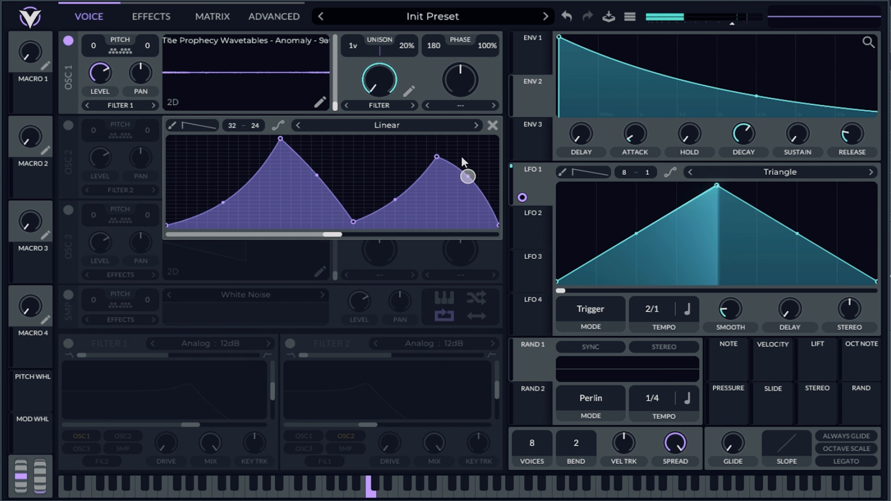
left_click_drag(498, 225, 503, 190)
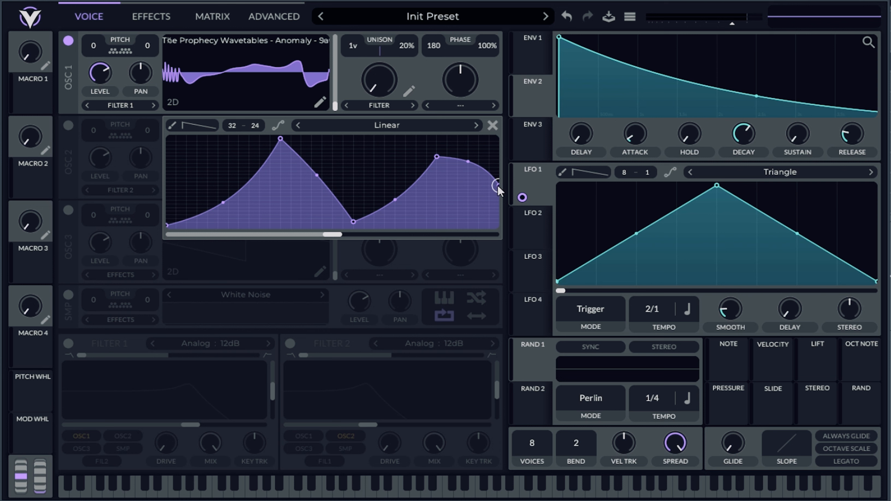
left_click_drag(497, 186, 497, 163)
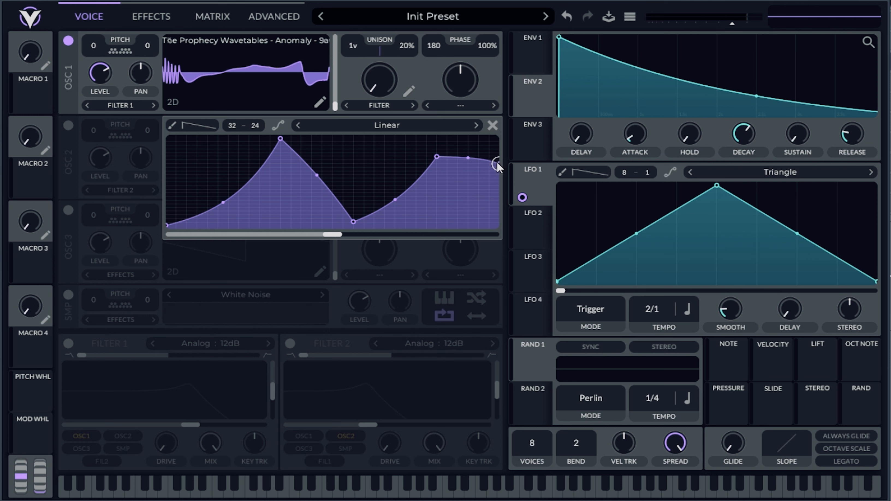
left_click_drag(317, 175, 319, 178)
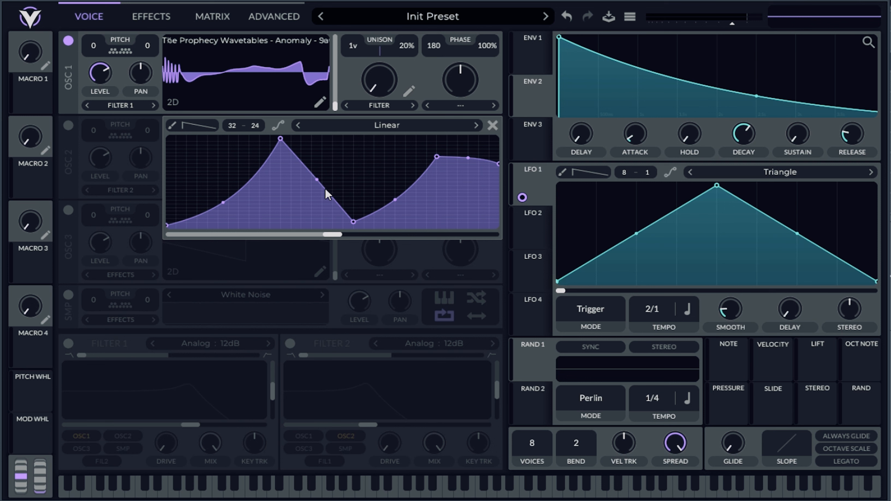
Try Spectral Flanger as oscillator 1's spectral morph mode, and switch it to Spectral Phaser.
left_click(390, 105)
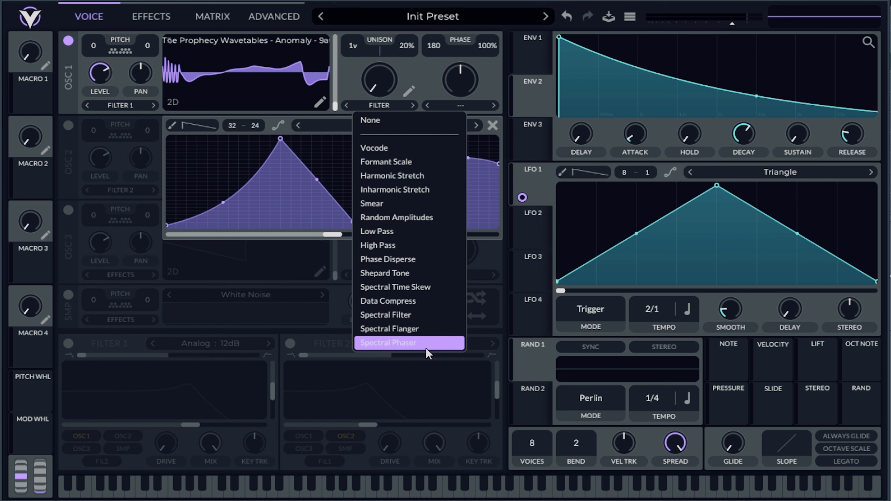
left_click(348, 2)
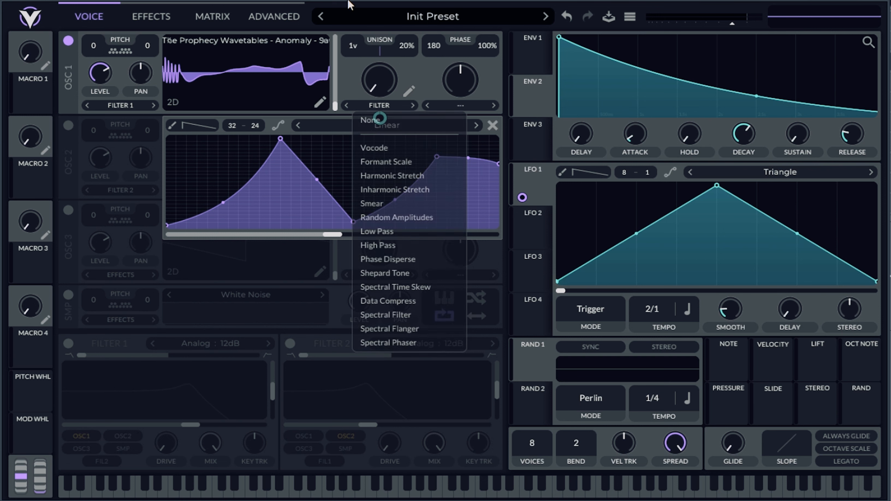
left_click(396, 107)
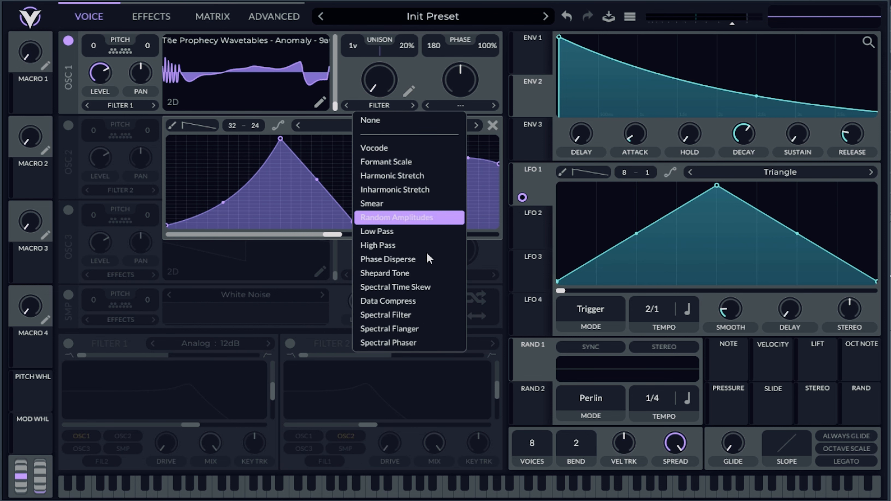
left_click(432, 327)
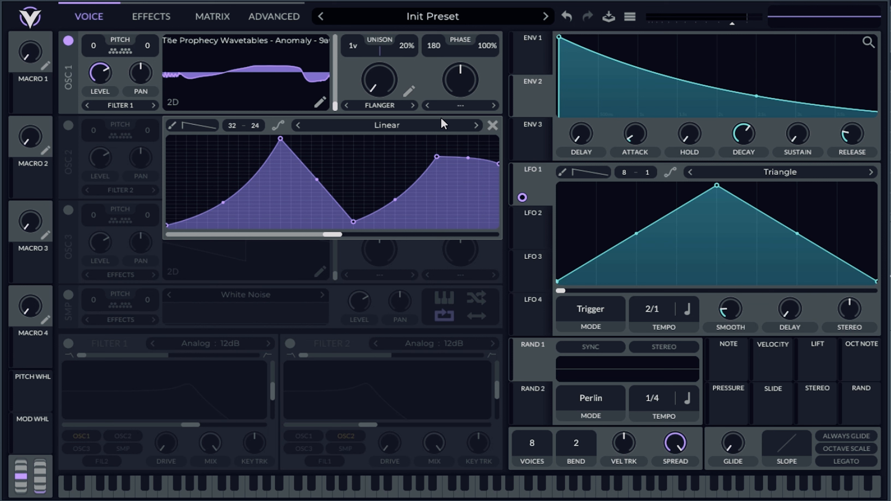
left_click(391, 106)
left_click(424, 340)
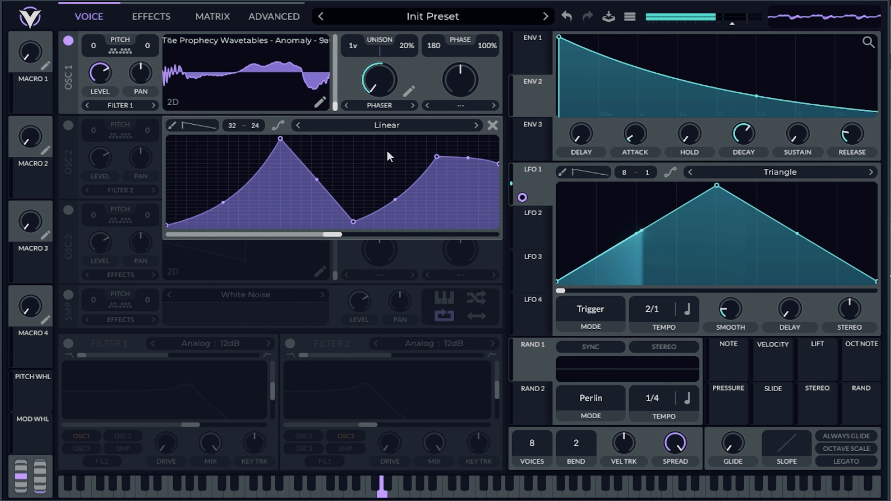
Load the user shape Fractal Spectral - Cascade as the spectral curve.
left_click(394, 126)
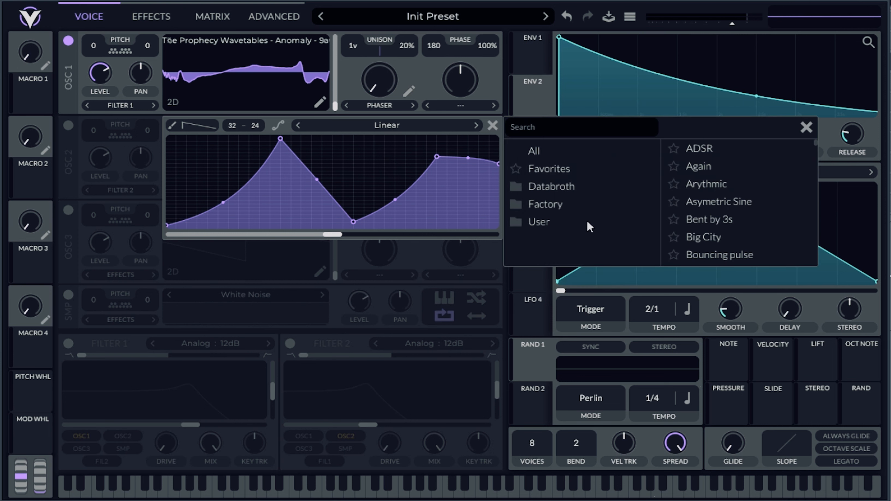
left_click(579, 223)
scroll(766, 223, "down", 3)
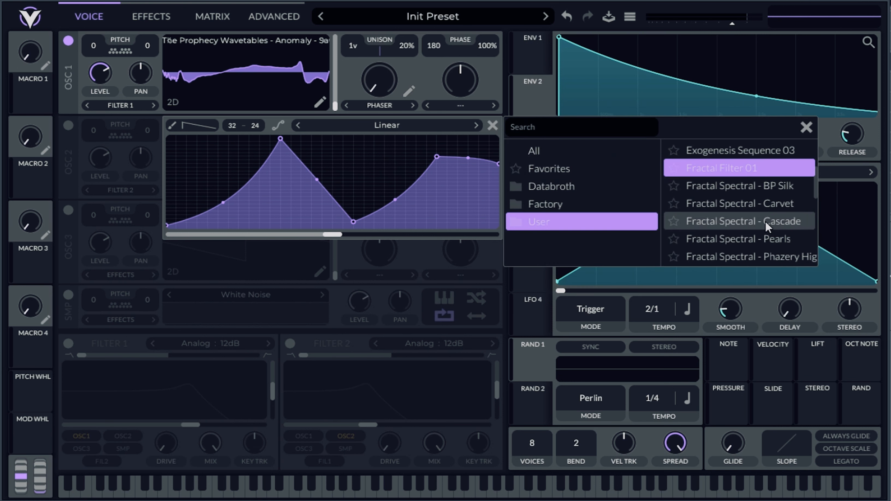
left_click(766, 224)
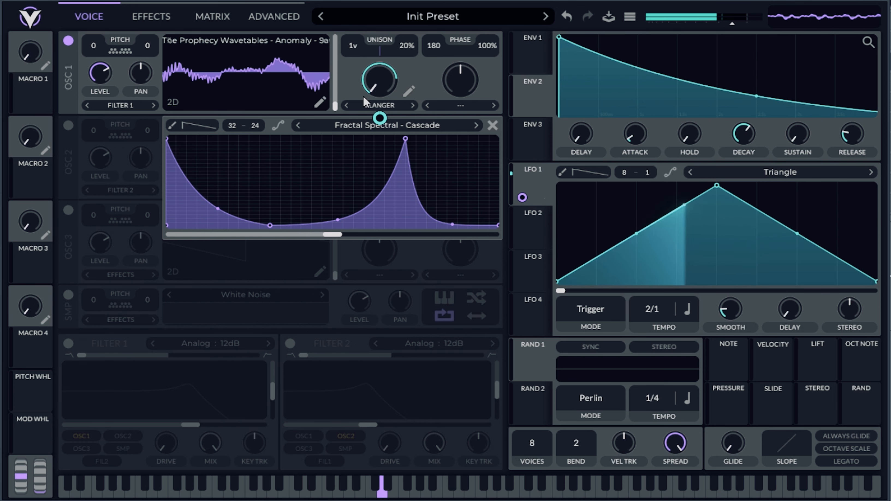
Compare the Cascade curve in the Spectral Filter mode, and return oscillator 1 to Flanger.
left_click(347, 105)
mouse_move(381, 116)
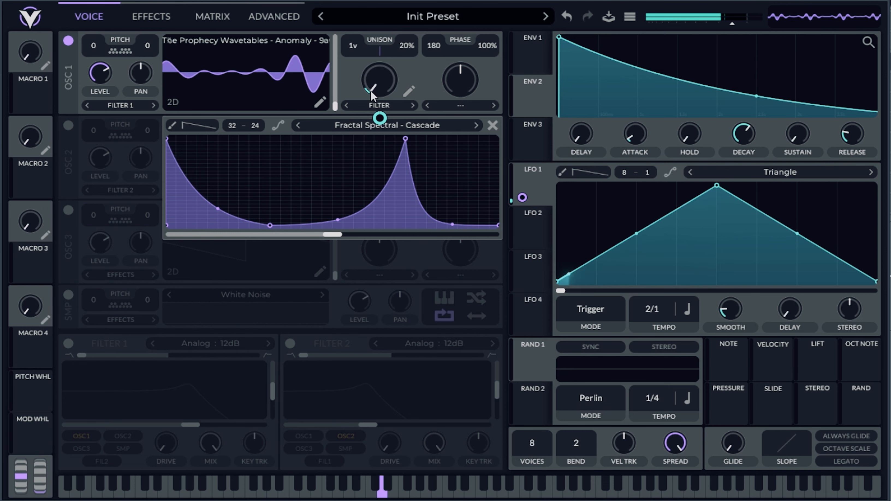
left_click(412, 106)
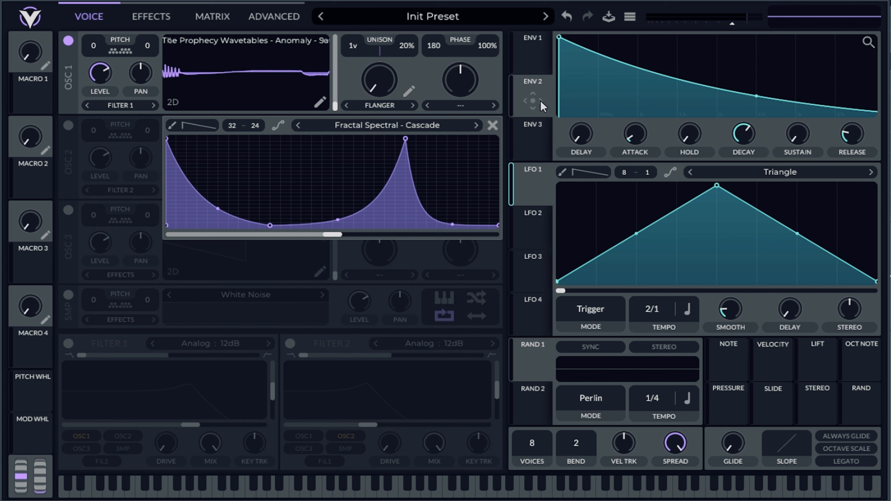
Modulate oscillator 1's spectral morph amount with Envelope 2 instead of LFO 1, and shorten the envelope's decay.
left_click_drag(745, 126, 747, 86)
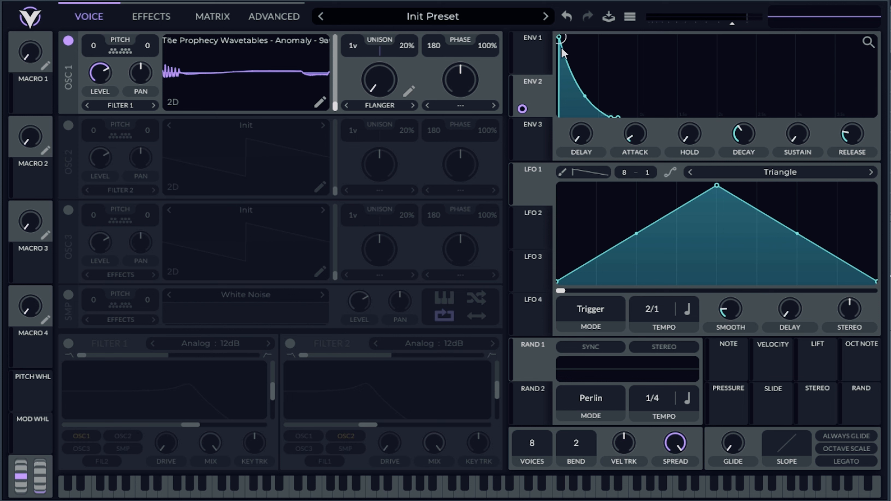
left_click_drag(749, 136, 757, 113)
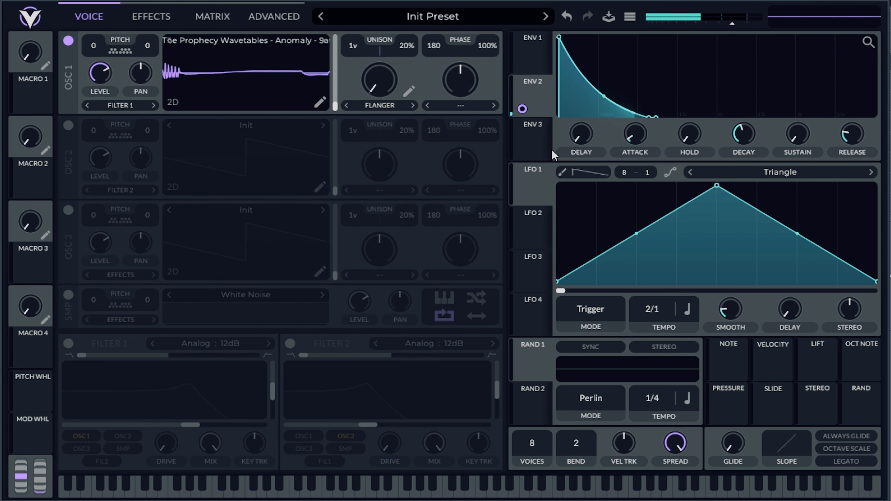
Set oscillator 1's unison stack to Sub Harmonics.
left_click(212, 16)
left_click(151, 17)
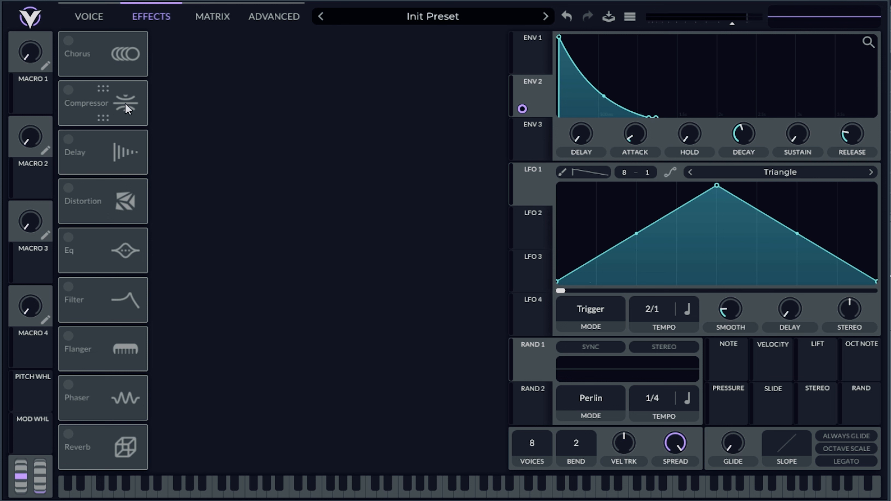
left_click(272, 21)
left_click(225, 52)
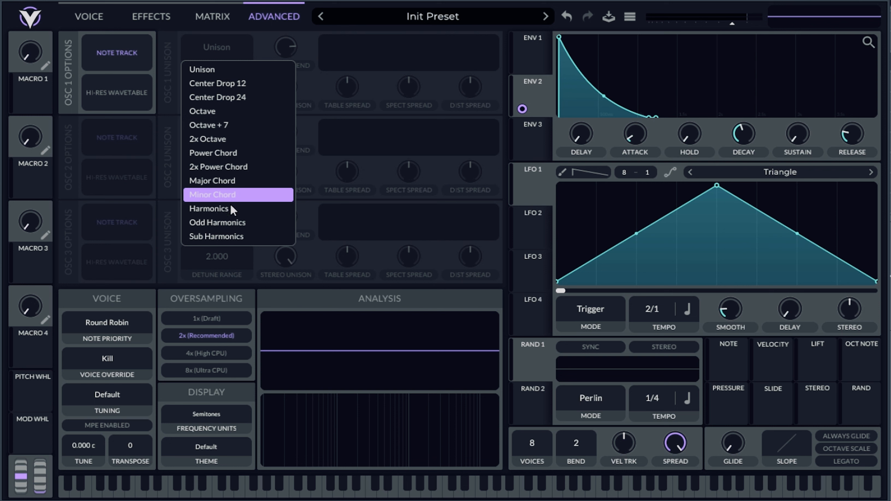
left_click(244, 237)
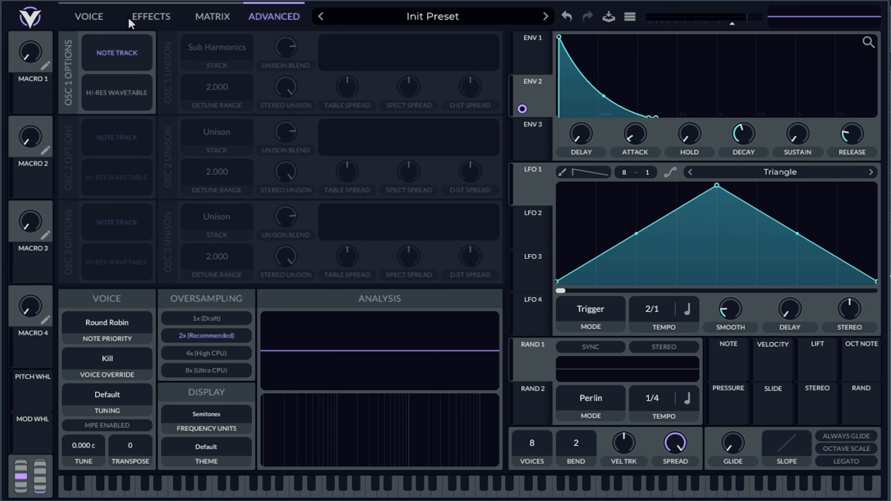
Raise oscillator 1's unison voices to 3, and check the Sub Harmonics stack in the advanced unison settings.
left_click(88, 17)
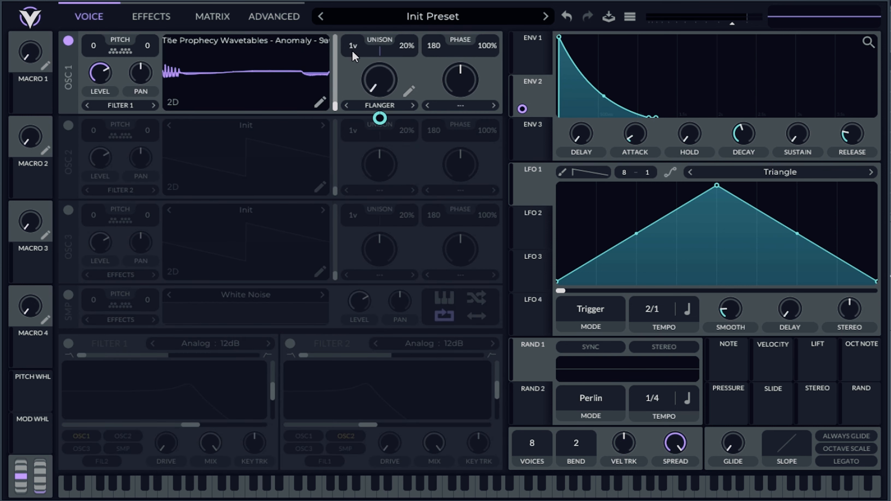
double_click(380, 118)
left_click_drag(350, 51, 355, 44)
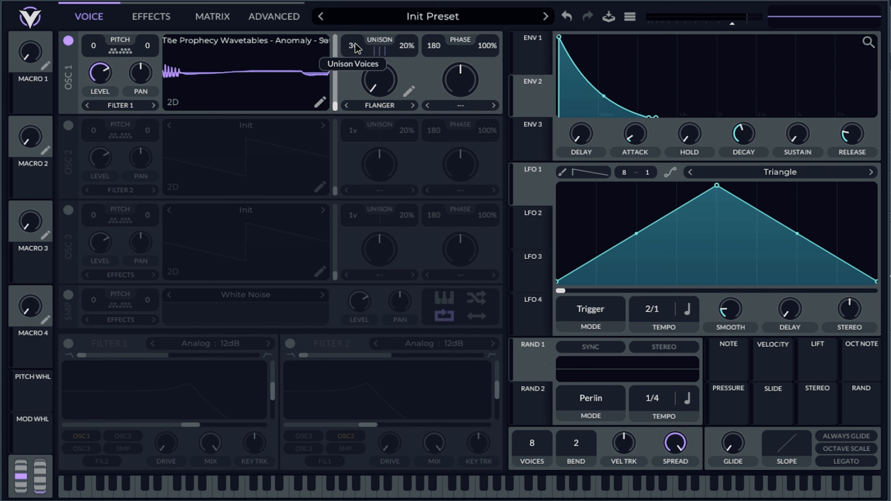
double_click(354, 48)
left_click(274, 17)
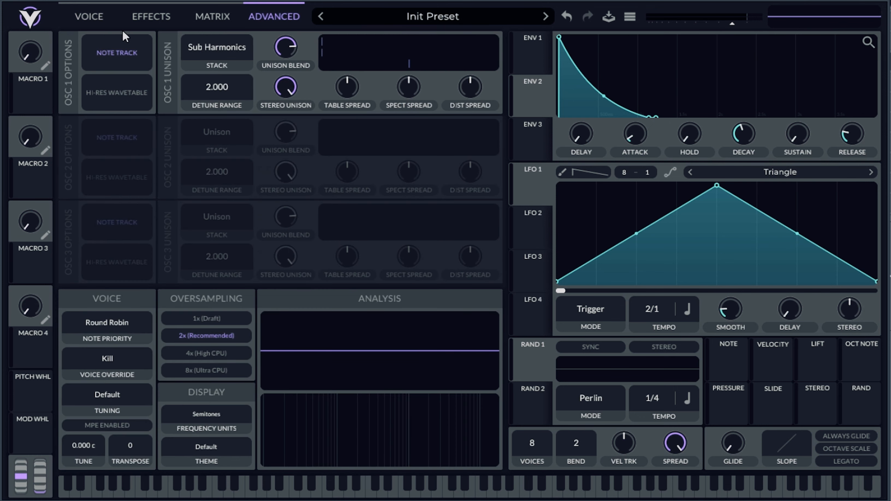
left_click(89, 17)
left_click(272, 19)
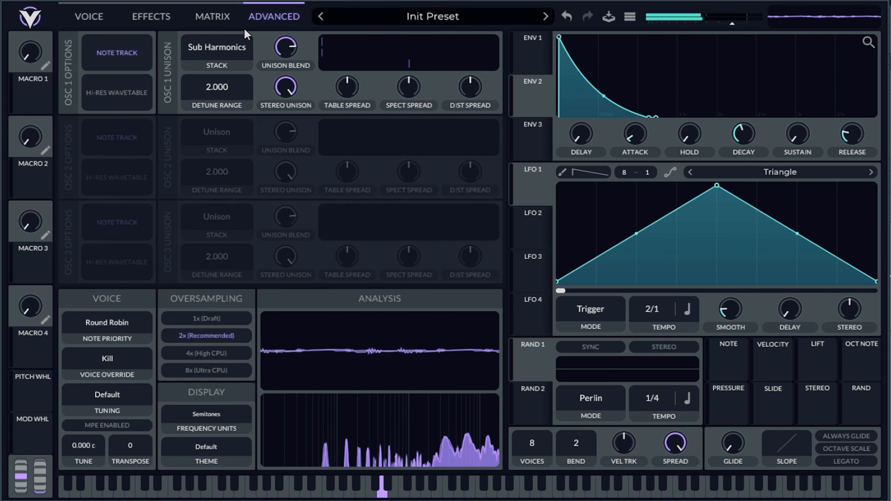
left_click(102, 18)
Set oscillator 1 to 9 unison voices with 16% detune, and open the advanced unison settings.
left_click_drag(405, 70, 404, 74)
left_click_drag(353, 46, 355, 22)
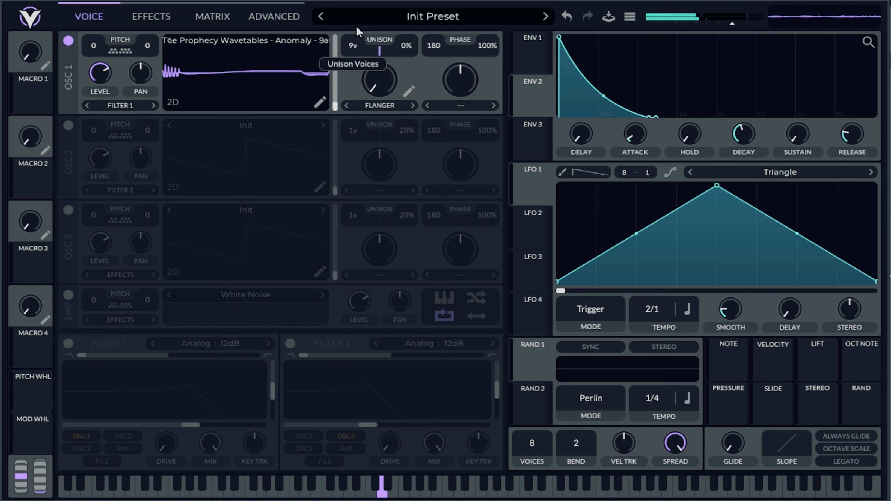
left_click_drag(406, 46, 406, 17)
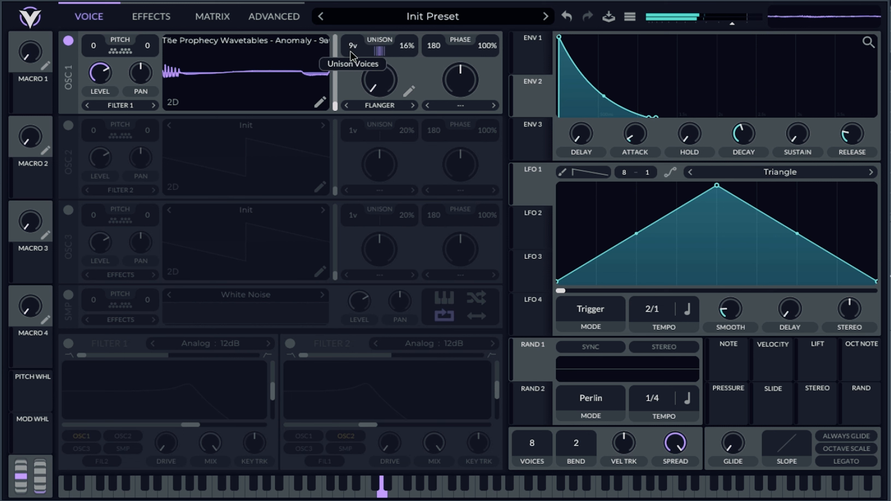
left_click(274, 16)
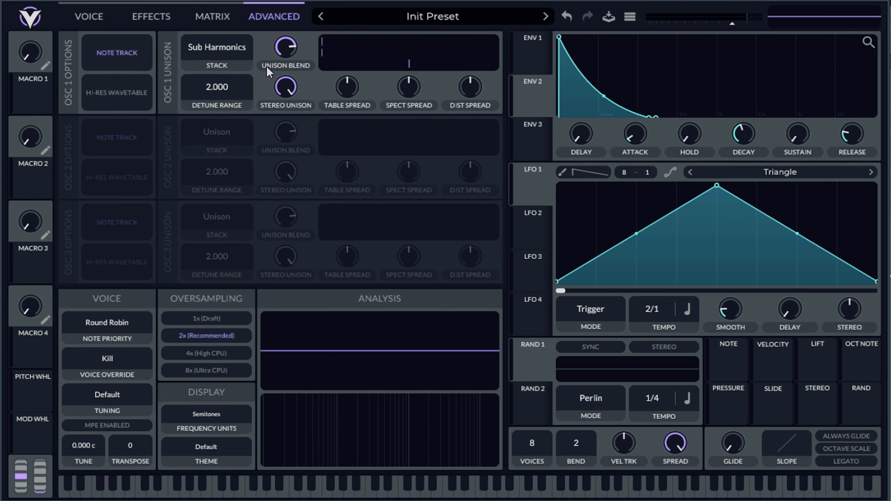
Review the available unison stack modes for oscillator 1, and reduce its unison voices to 6.
left_click(224, 46)
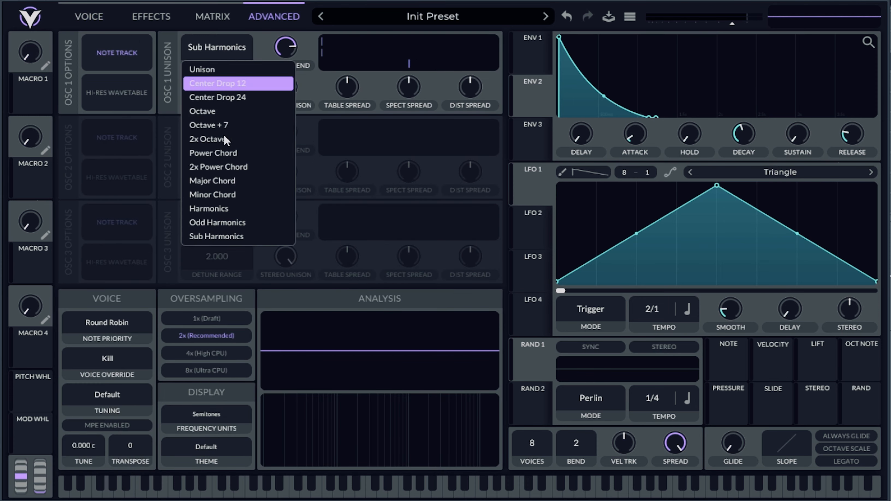
left_click(265, 38)
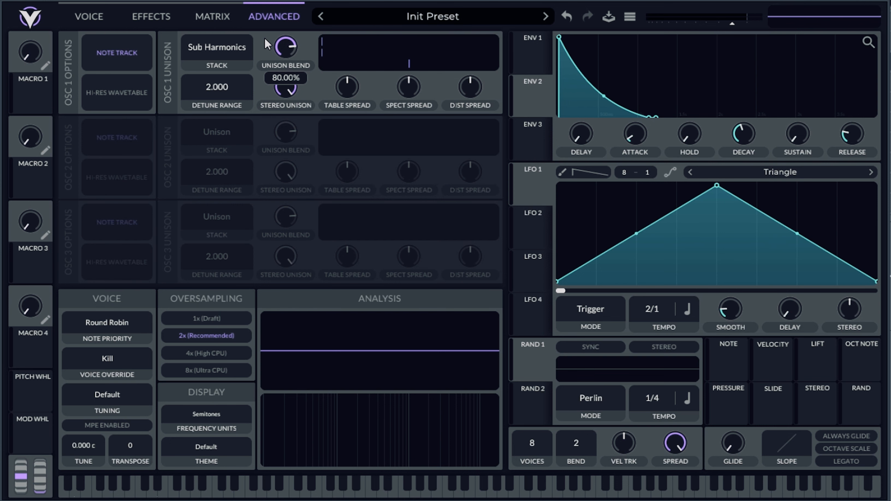
left_click(92, 21)
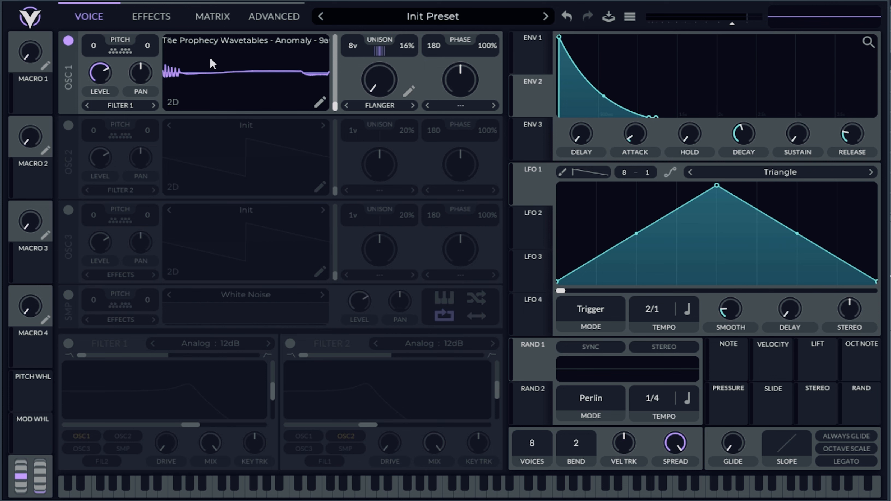
left_click_drag(353, 46, 351, 55)
Try Harmonics as oscillator 1's unison stack, and switch it back to Sub Harmonics.
left_click(274, 19)
left_click(234, 47)
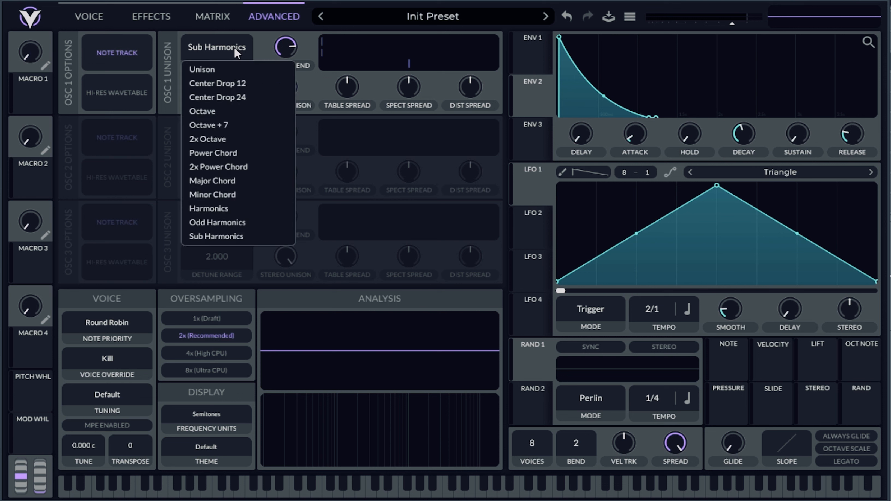
left_click(234, 207)
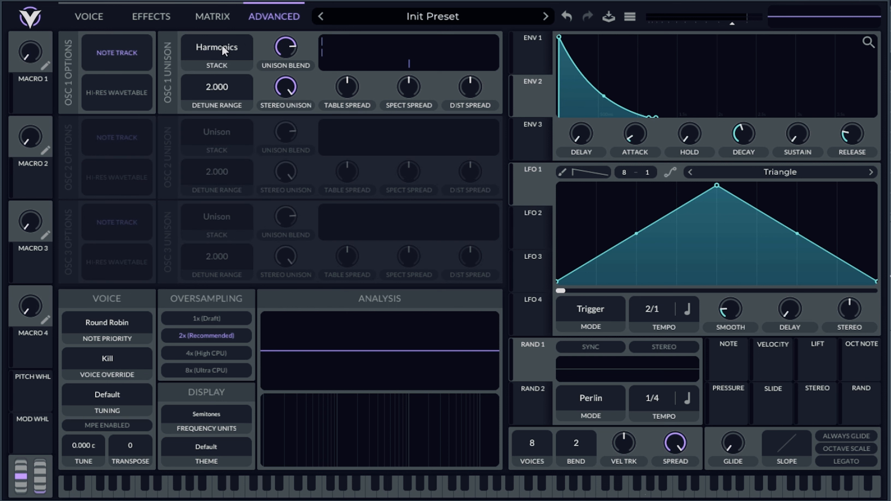
left_click(219, 51)
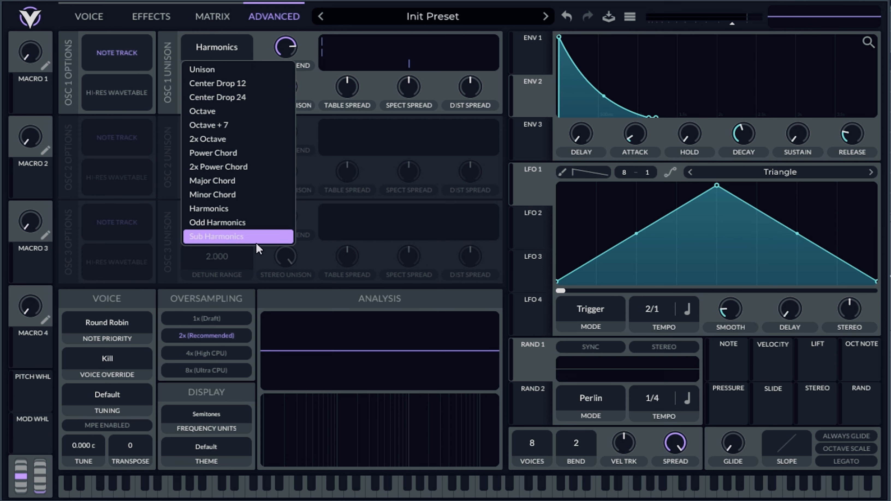
left_click(252, 236)
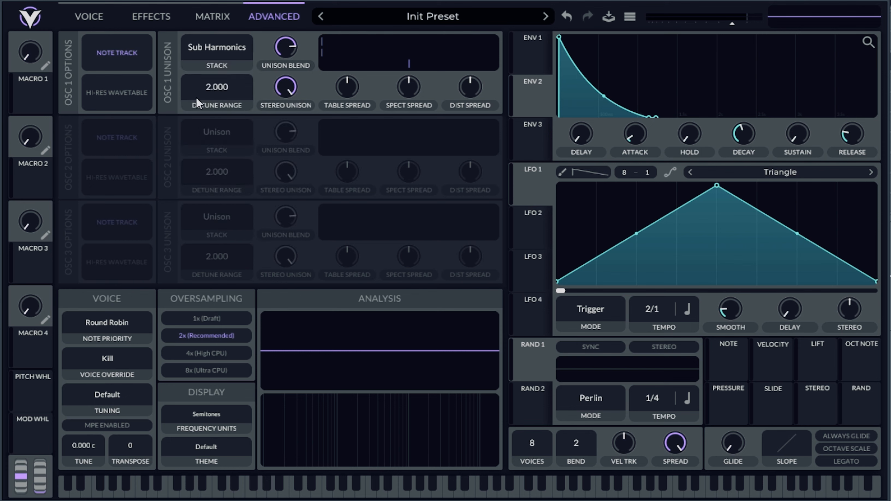
left_click(88, 16)
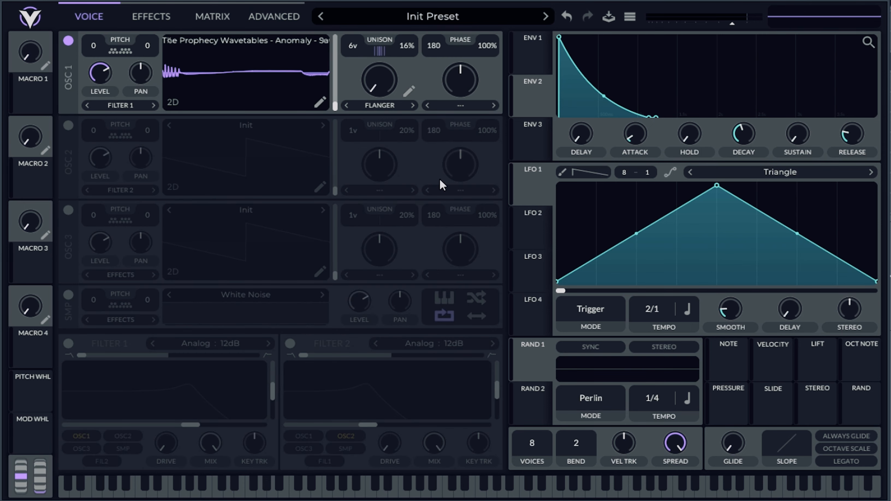
Lengthen Envelope 1's attack and release for a slow fade-in and a long tail.
left_click(535, 47)
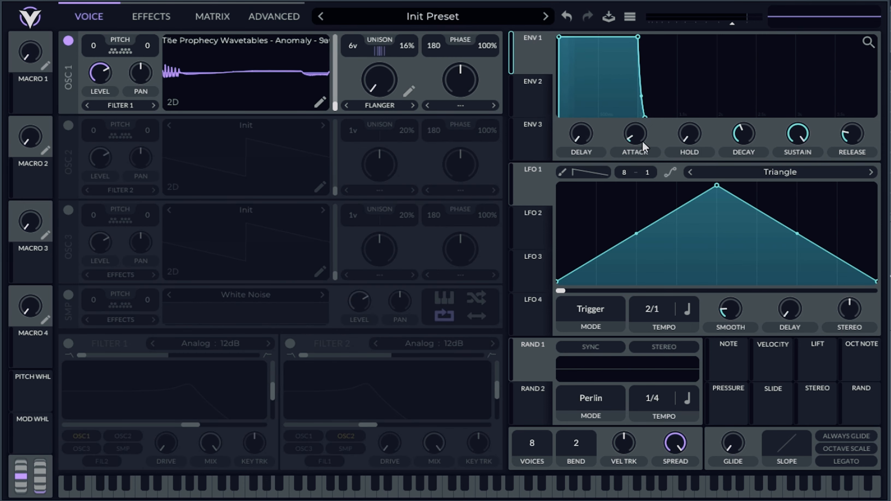
left_click_drag(637, 139, 639, 107)
left_click_drag(744, 117, 820, 101)
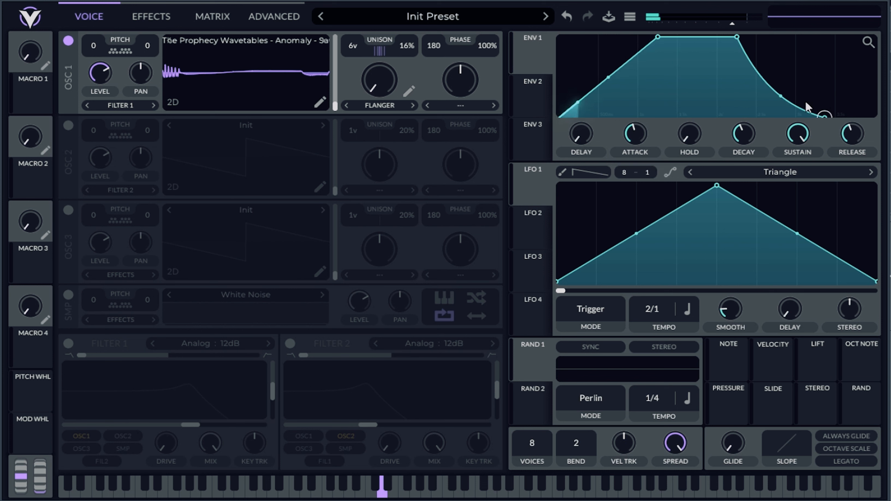
Set oscillator 1 to 8 unison voices with 11% detune.
left_click_drag(354, 48, 357, 35)
left_click_drag(414, 39, 326, 49)
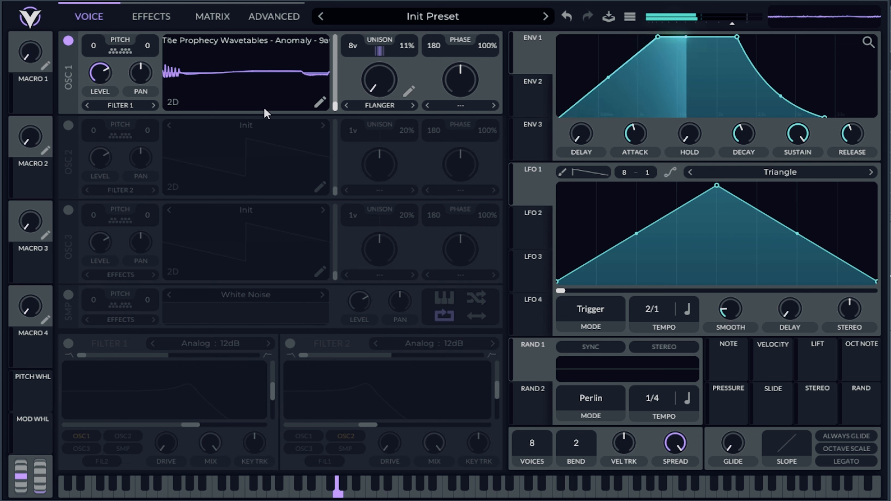
Try Filter 1 on oscillator 1 with a lowered cutoff, and switch the filter off.
left_click(68, 343)
left_click_drag(131, 408, 104, 418)
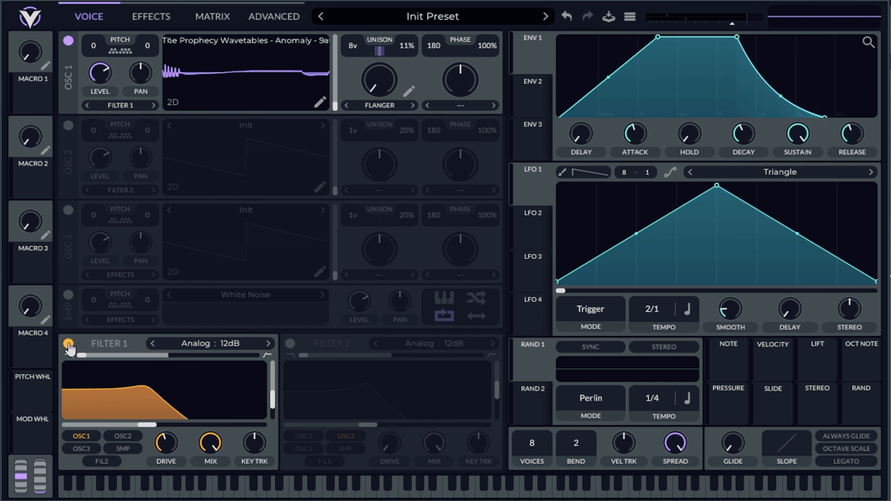
left_click(68, 343)
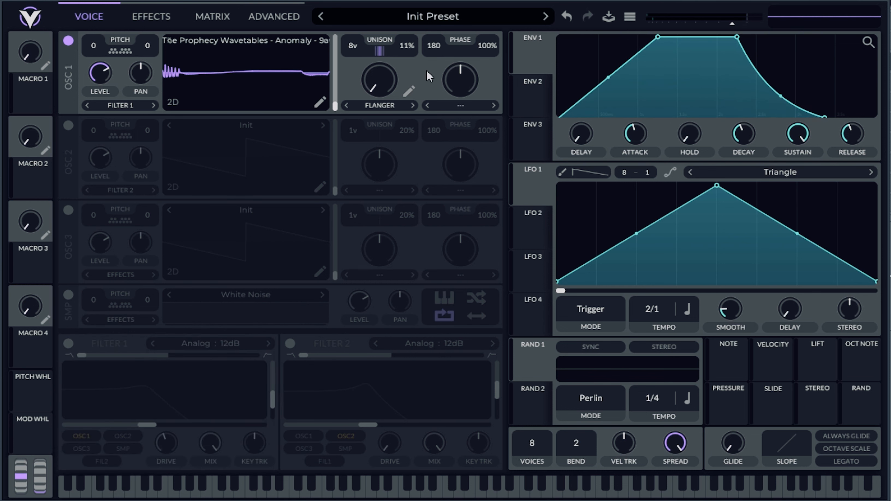
Shorten Envelope 1's attack to its minimum, and check oscillator 1's advanced unison settings.
left_click_drag(631, 133, 610, 165)
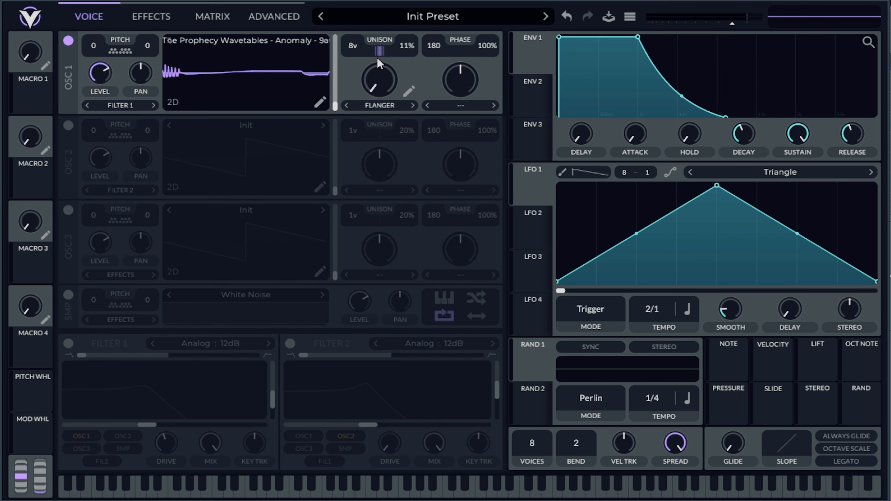
left_click(281, 16)
left_click(106, 23)
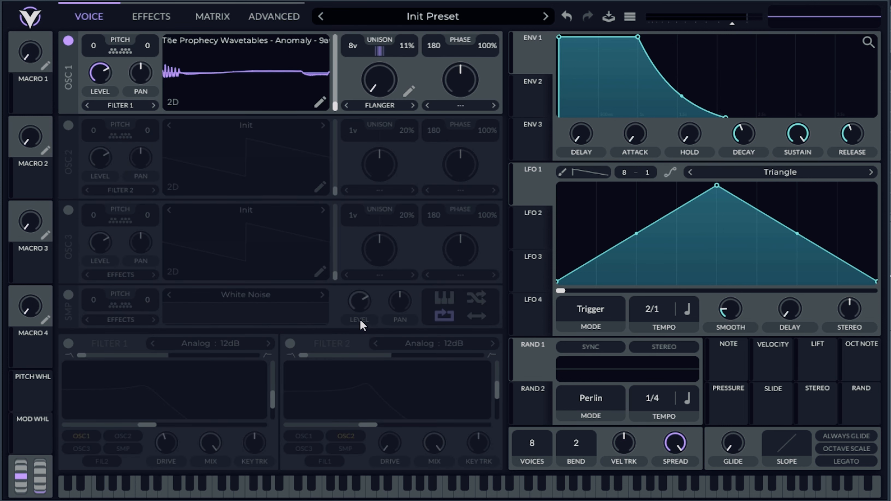